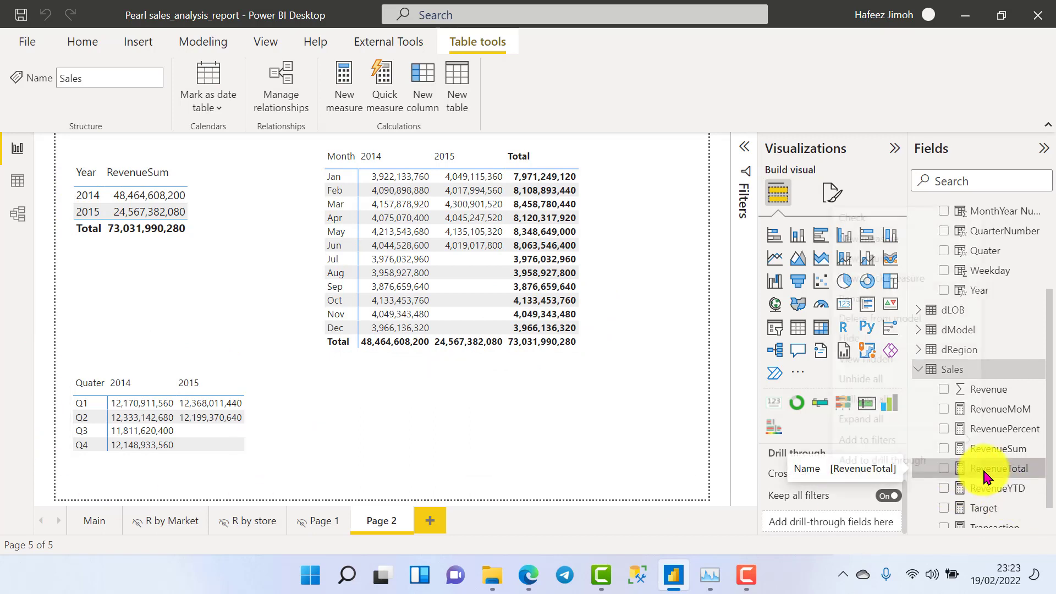
Create a new measure named RevenueLastYear in the Sales table and start its formula with the CALCULATE function.
{"action": "right_click", "coordinate": [979, 472]}
{"action": "left_click", "coordinate": [929, 242]}
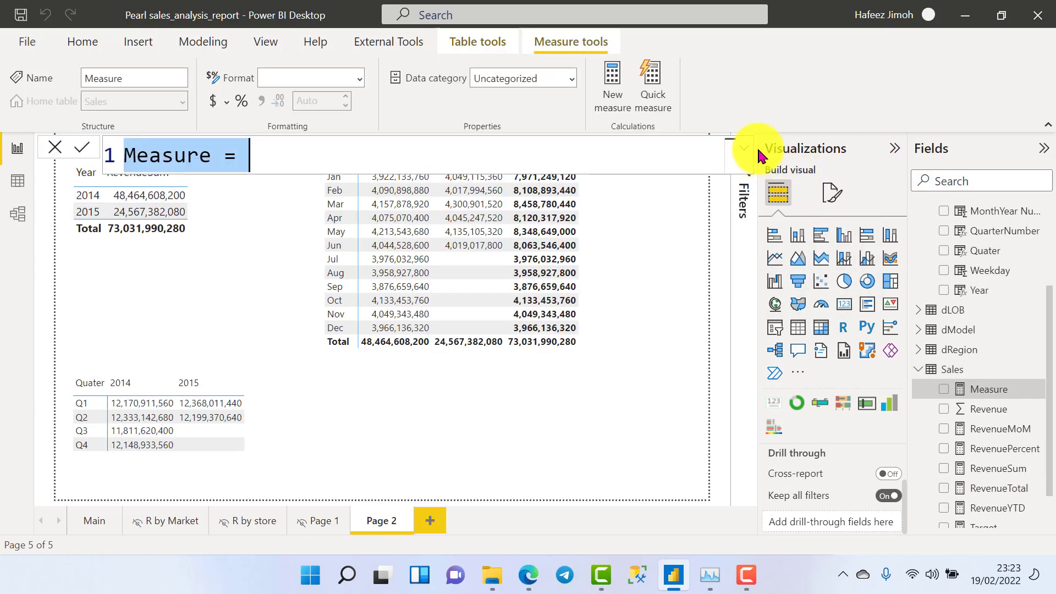
{"action": "type", "text": "Revenu"}
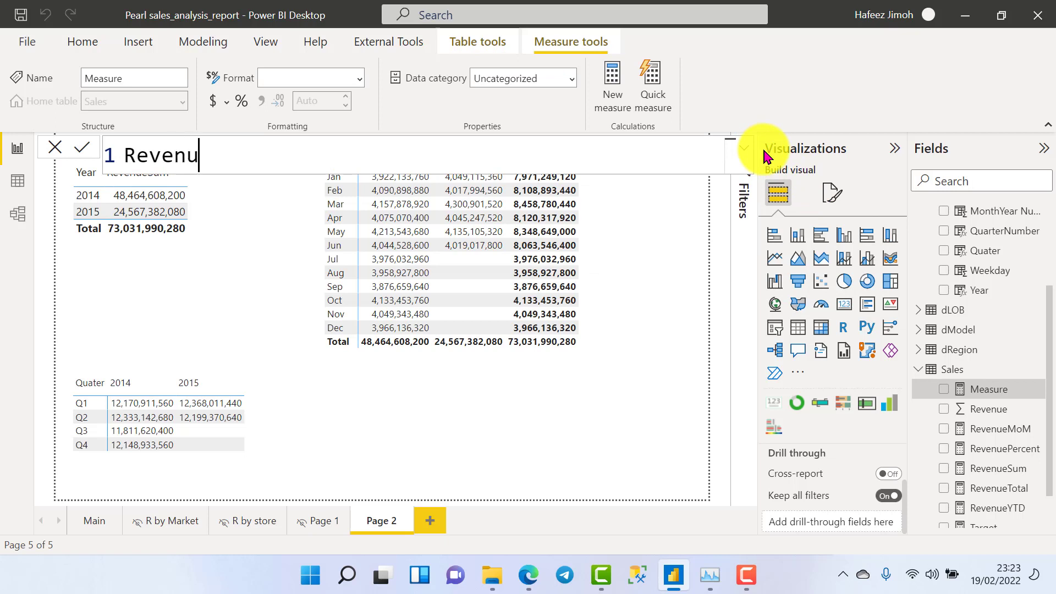
{"action": "type", "text": "eLastYea"}
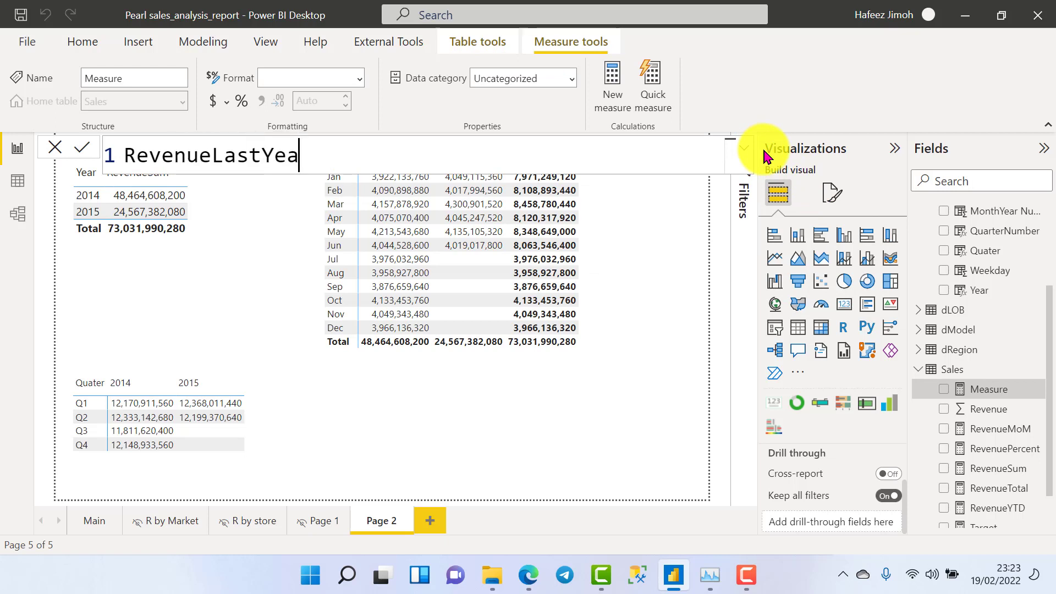
{"action": "type", "text": "r =ca"}
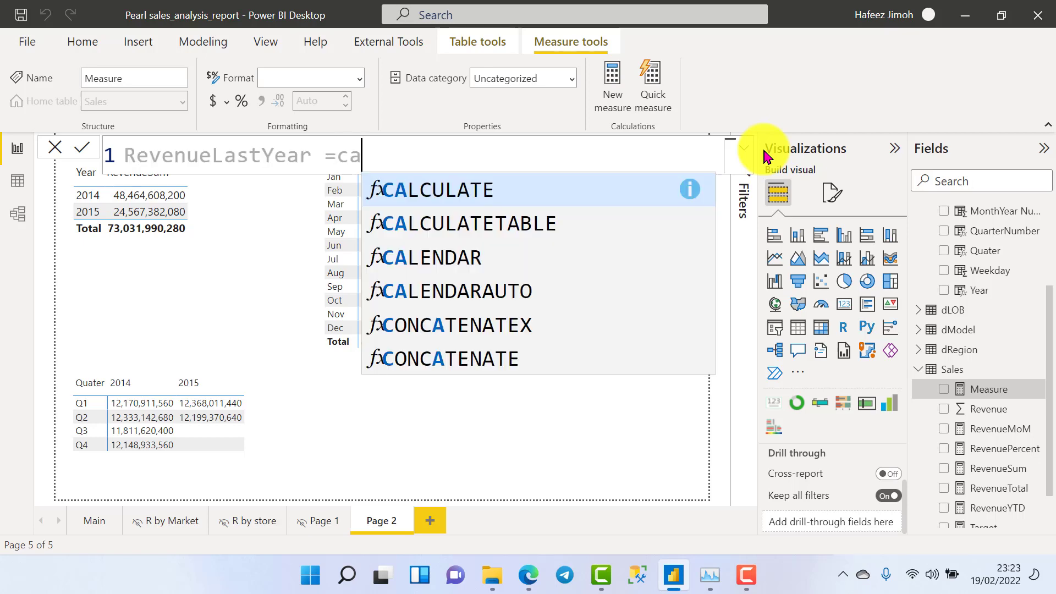
{"action": "key", "text": "Tab"}
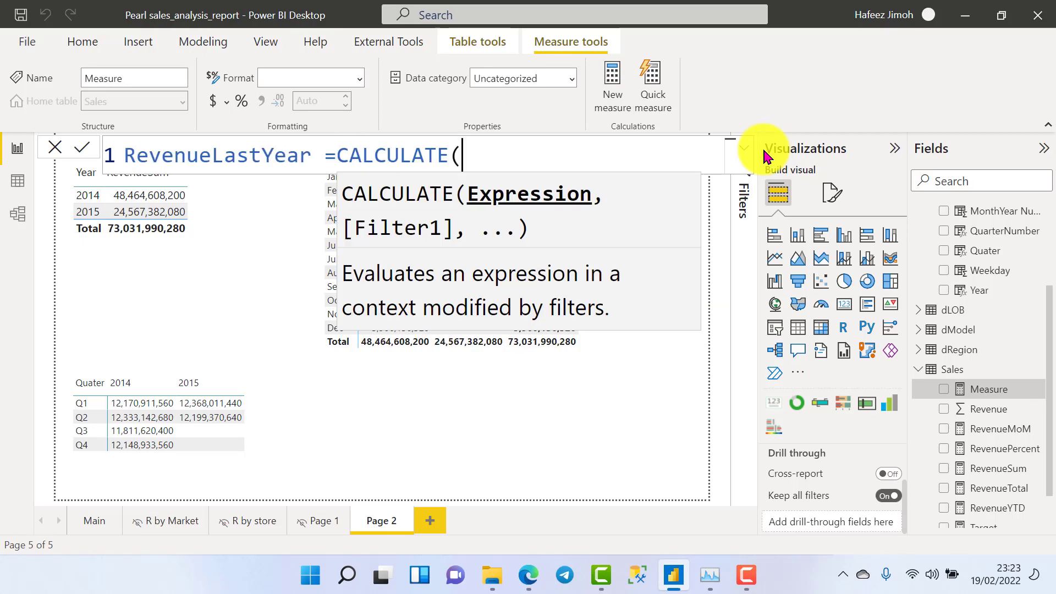
Use the [RevenueSum] measure as the CALCULATE expression in the RevenueLastYear formula.
{"action": "type", "text": "[re"}
{"action": "key", "text": "Down"}
{"action": "key", "text": "Down"}
{"action": "key", "text": "Down"}
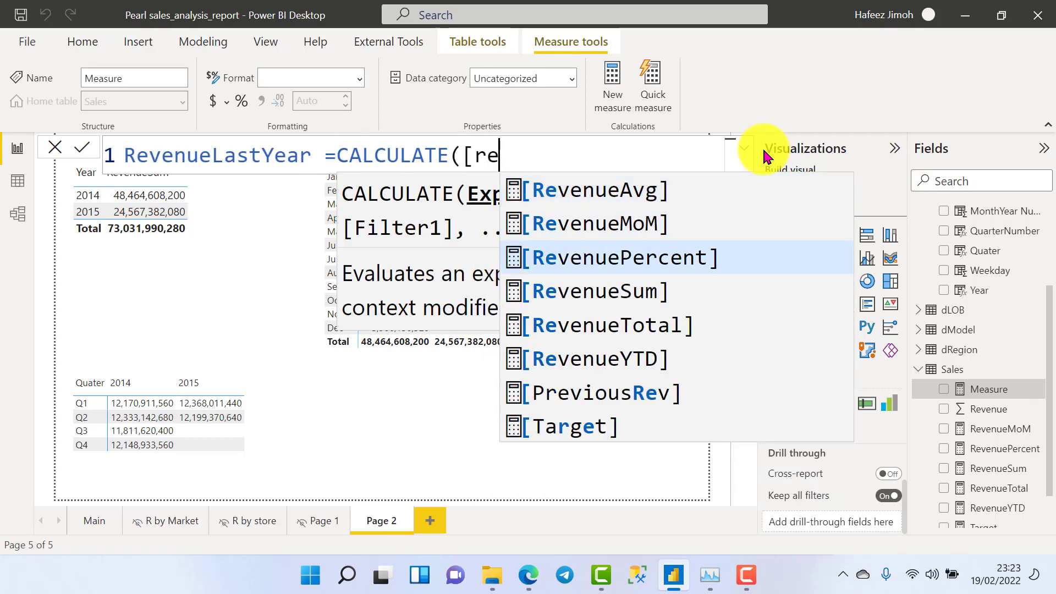
{"action": "key", "text": "Tab"}
{"action": "type", "text": ", "}
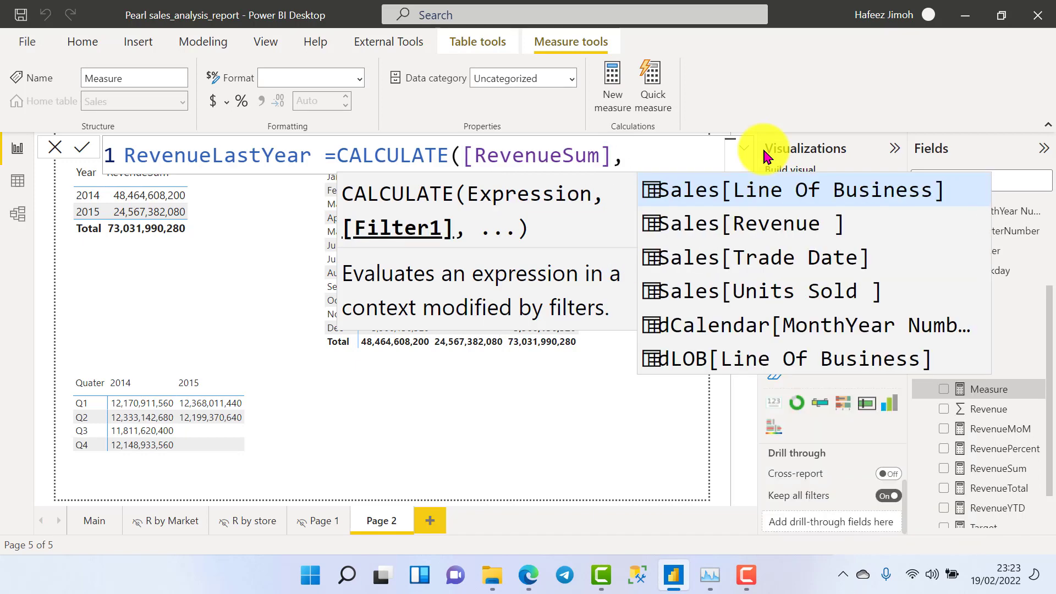
{"action": "type", "text": "c"}
{"action": "key", "text": "BackSpace"}
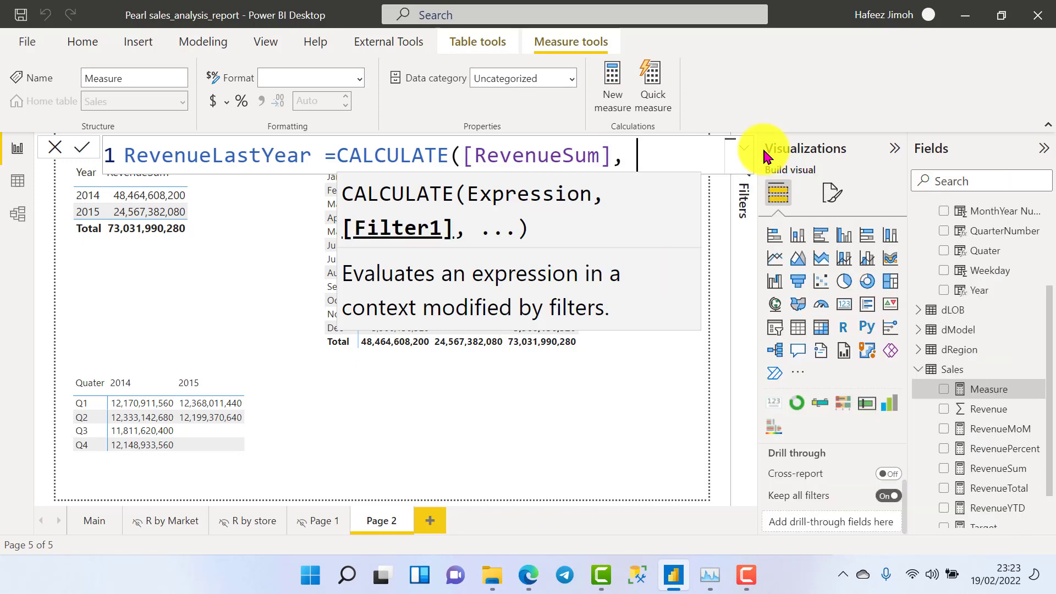
Add DATEADD as the filter of the RevenueLastYear formula, with dCalendar[Date] as its dates argument.
{"action": "type", "text": "date"}
{"action": "key", "text": "Down"}
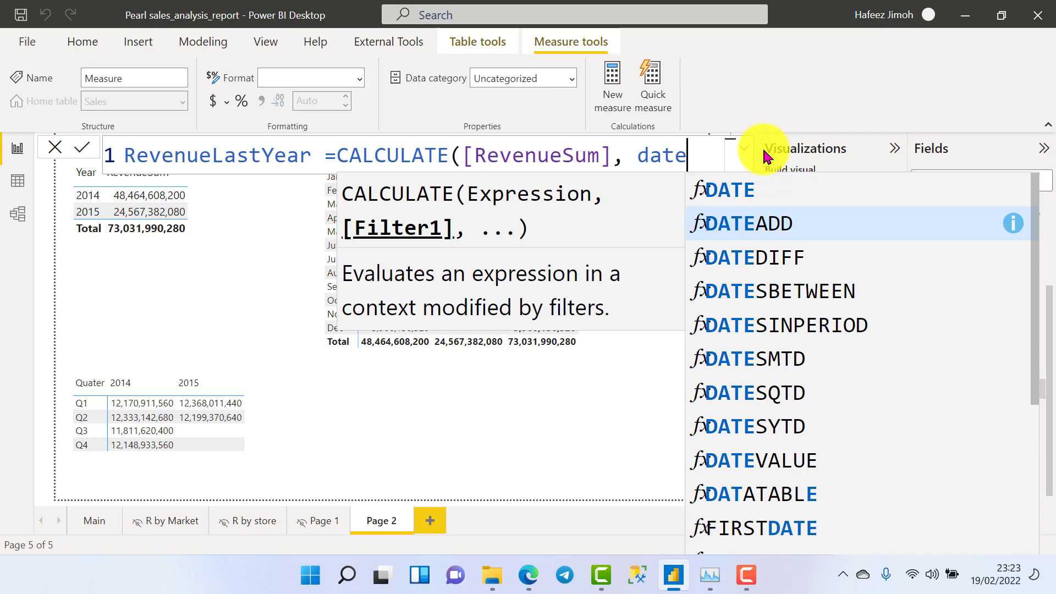
{"action": "key", "text": "Tab"}
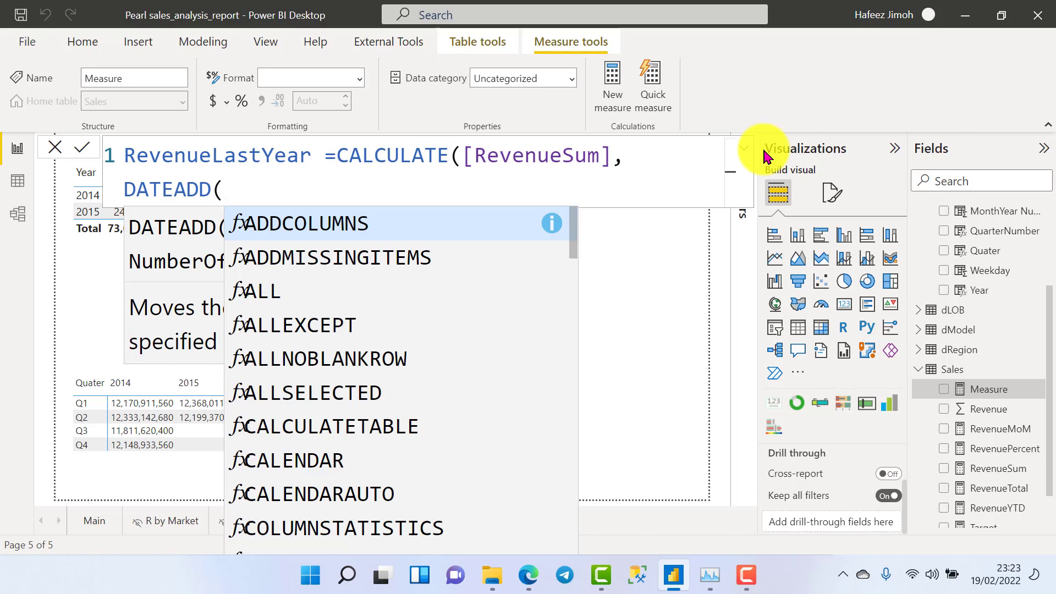
{"action": "type", "text": "dcal"}
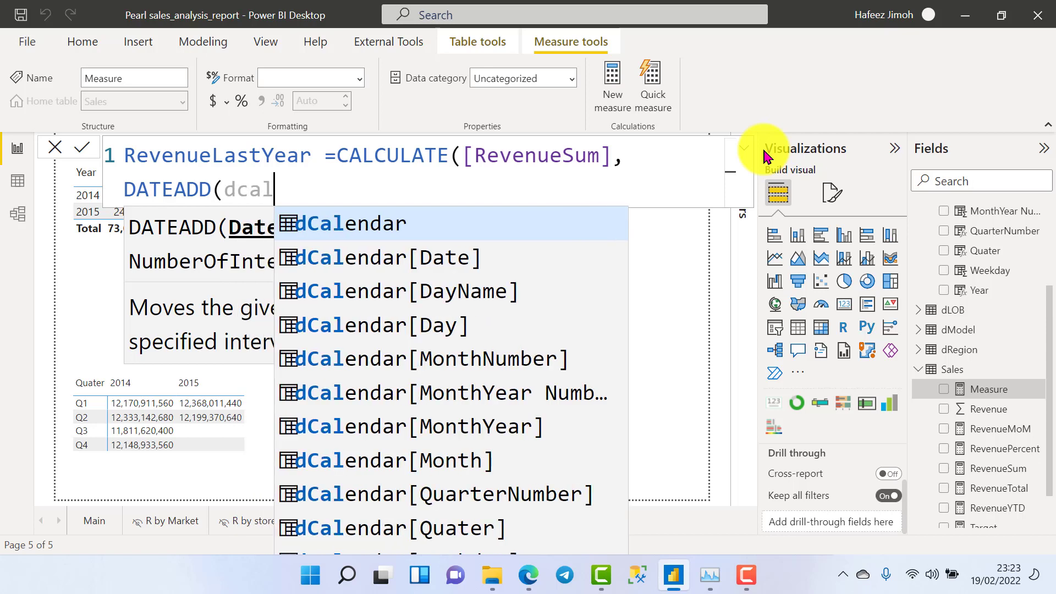
{"action": "key", "text": "Down"}
{"action": "key", "text": "Tab"}
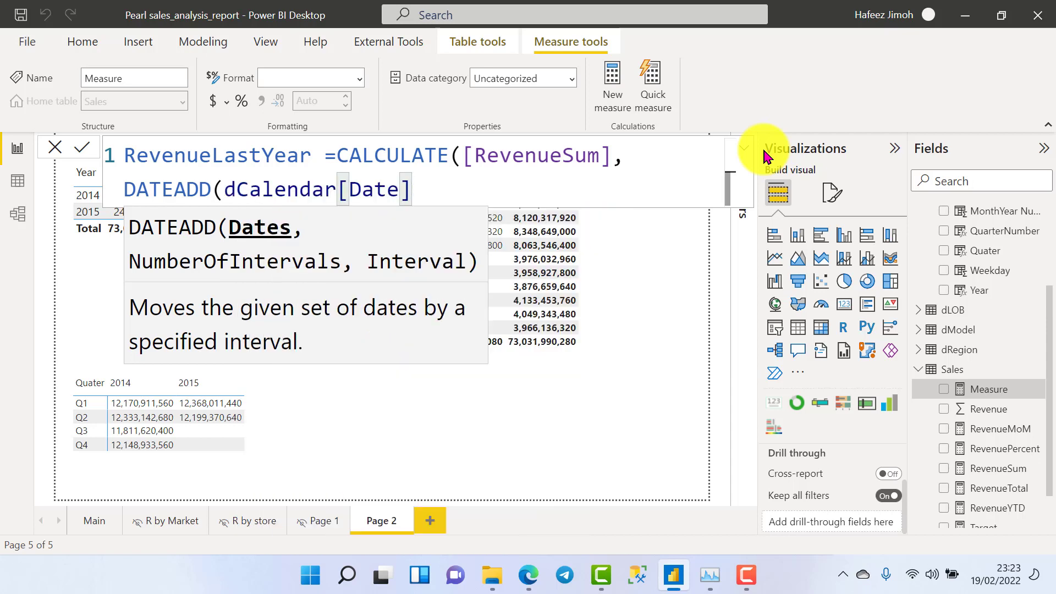
{"action": "type", "text": ","}
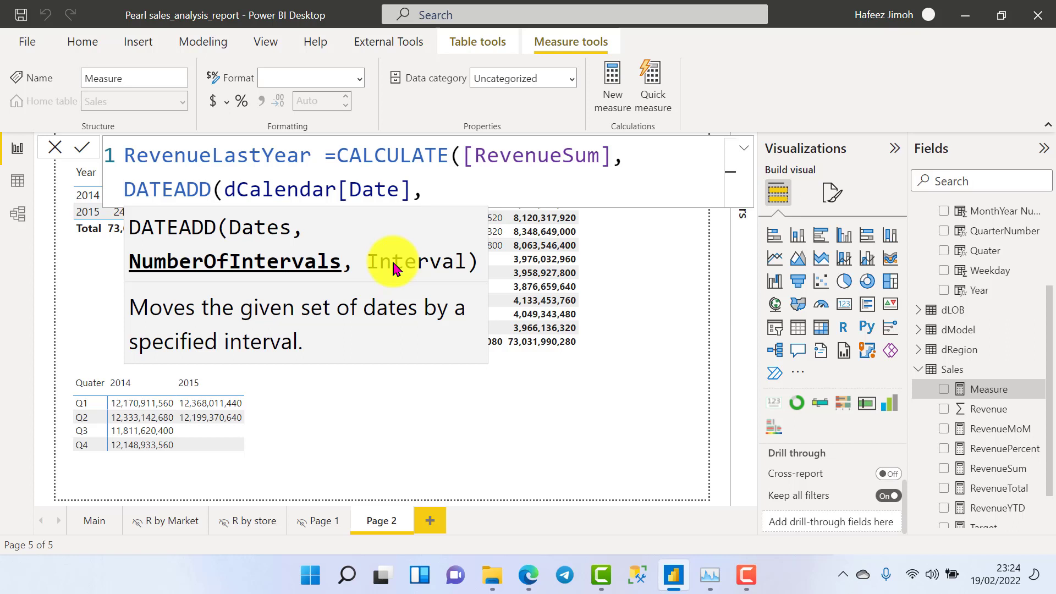
Complete the DATEADD arguments with -1 and YEAR, close both functions and commit the RevenueLastYear measure.
{"action": "type", "text": "-1,"}
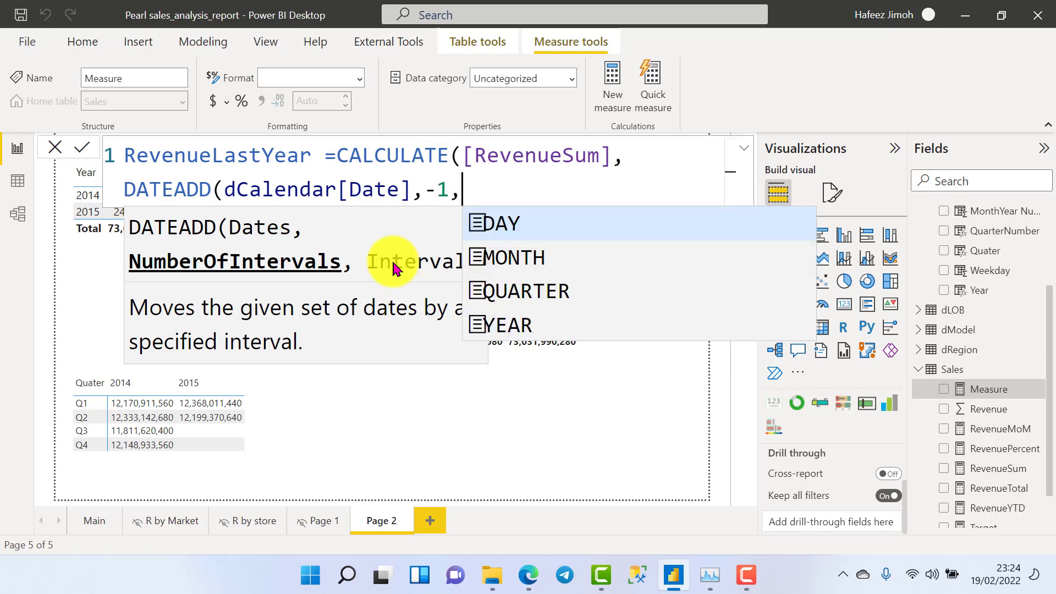
{"action": "key", "text": "Down"}
{"action": "key", "text": "Down"}
{"action": "key", "text": "Down"}
{"action": "key", "text": "Down"}
{"action": "key", "text": "Down"}
{"action": "key", "text": "Down"}
{"action": "key", "text": "Down"}
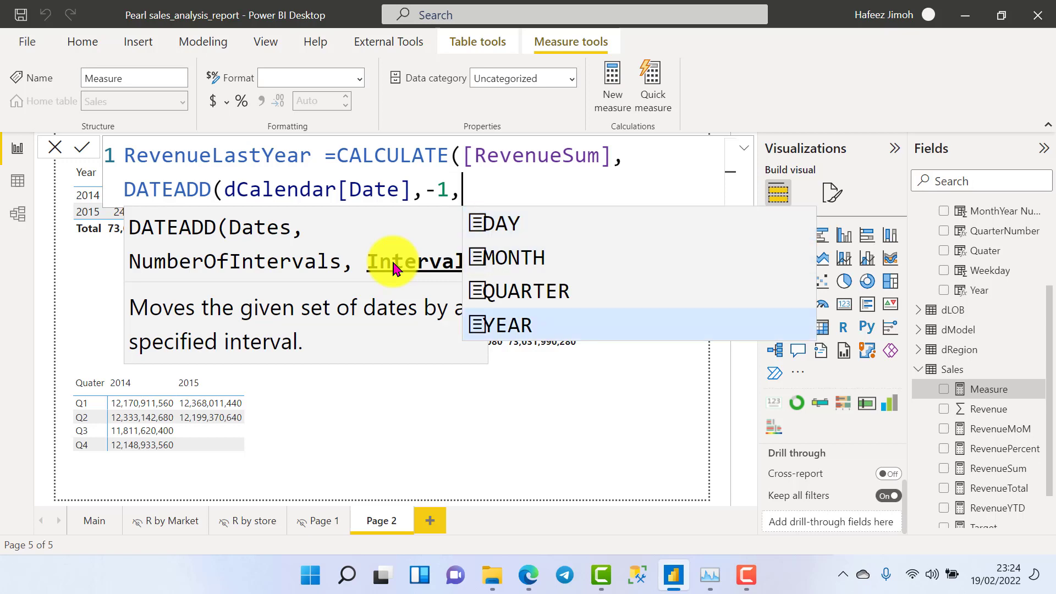
{"action": "key", "text": "Tab"}
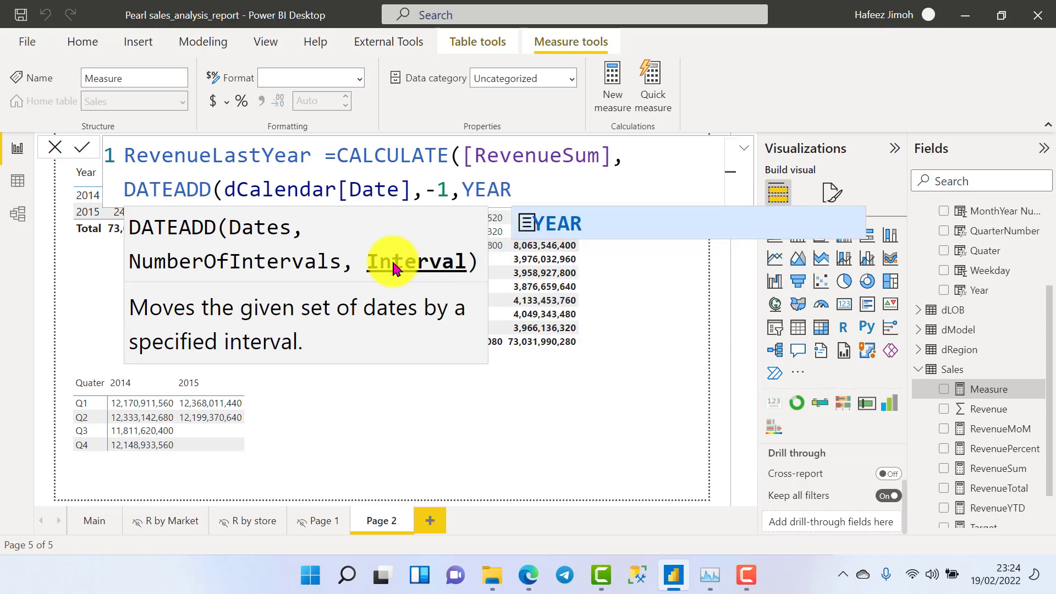
{"action": "type", "text": ")"}
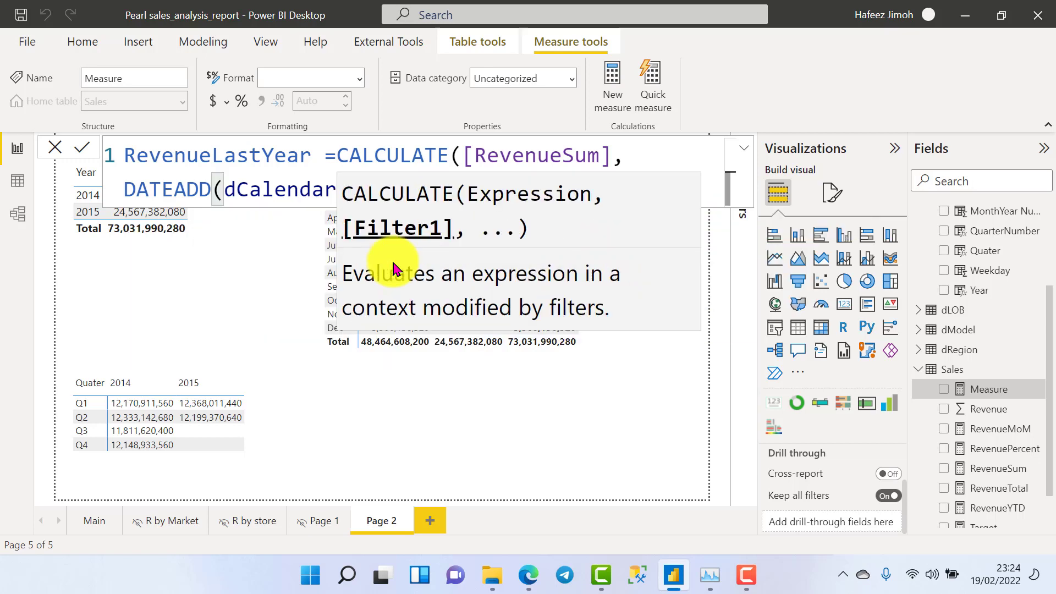
{"action": "type", "text": ")"}
{"action": "key", "text": "Return"}
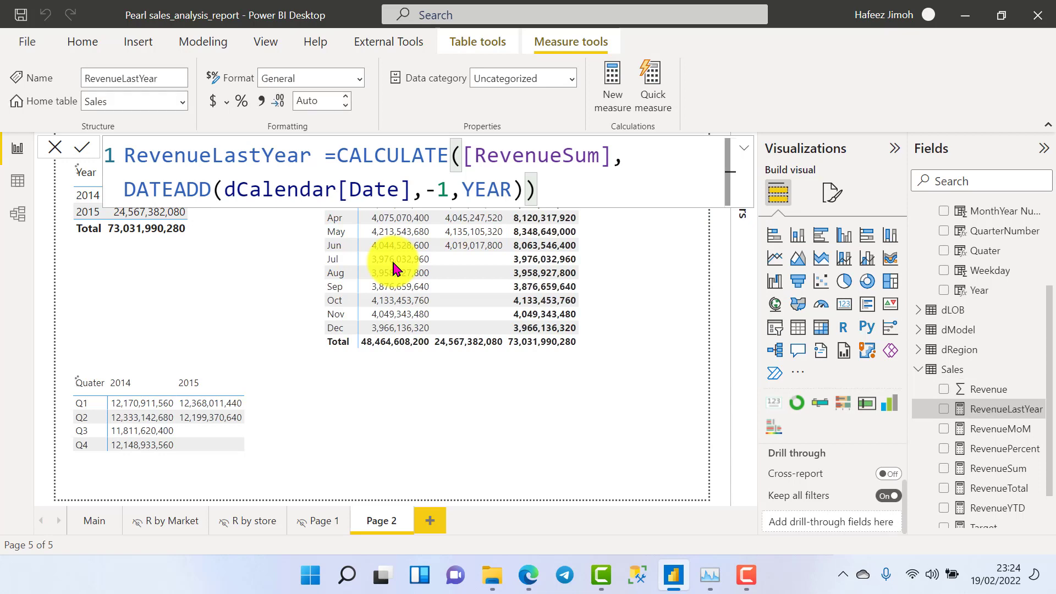
Collapse the formula editor and add the RevenueLastYear measure to the table visual showing RevenueSum by Year.
{"action": "left_click", "coordinate": [740, 148]}
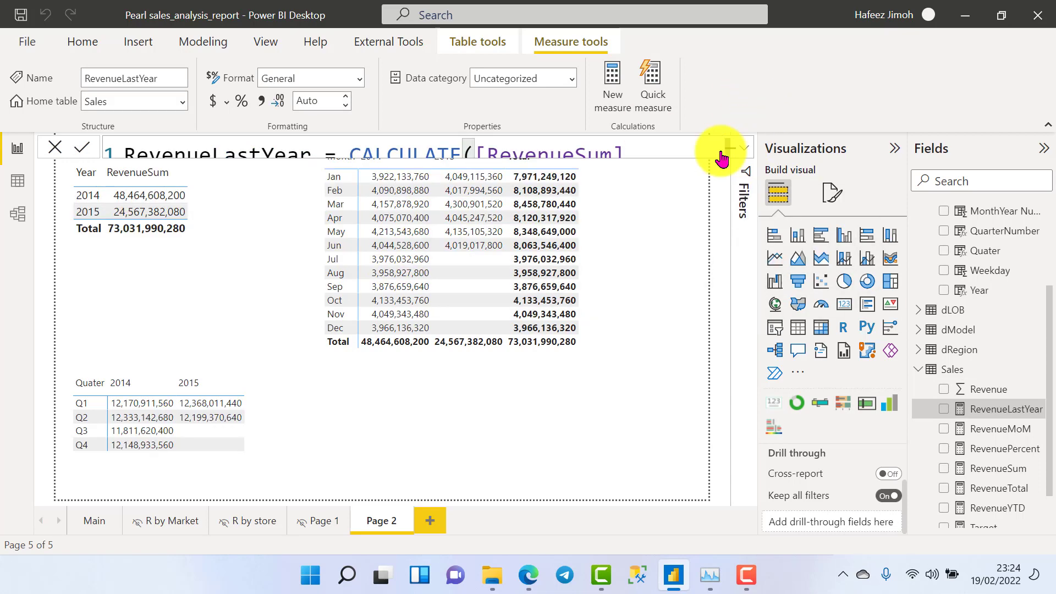
{"action": "left_click", "coordinate": [213, 240]}
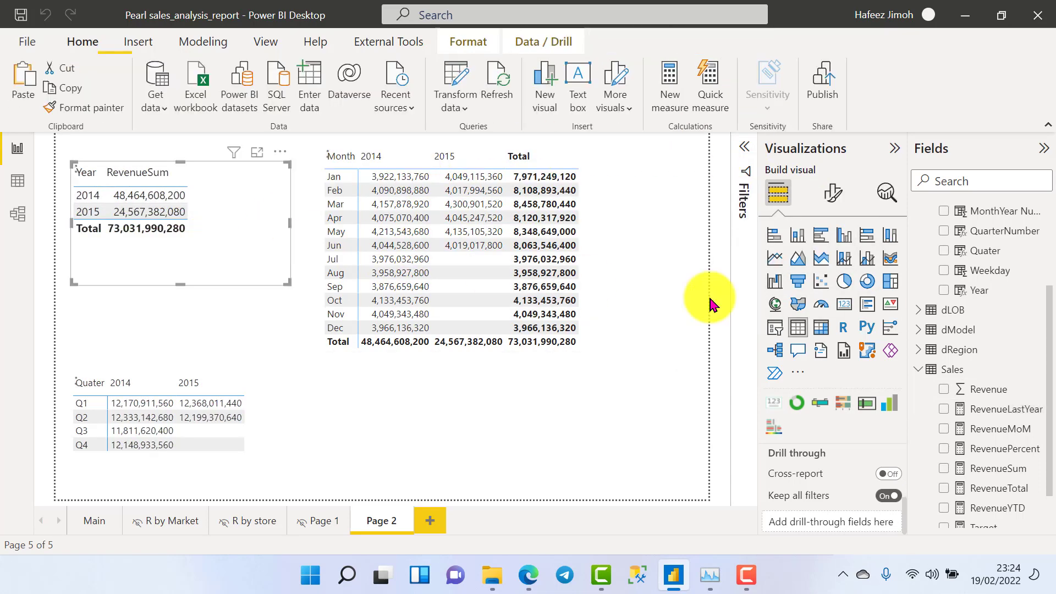
{"action": "left_click", "coordinate": [946, 410]}
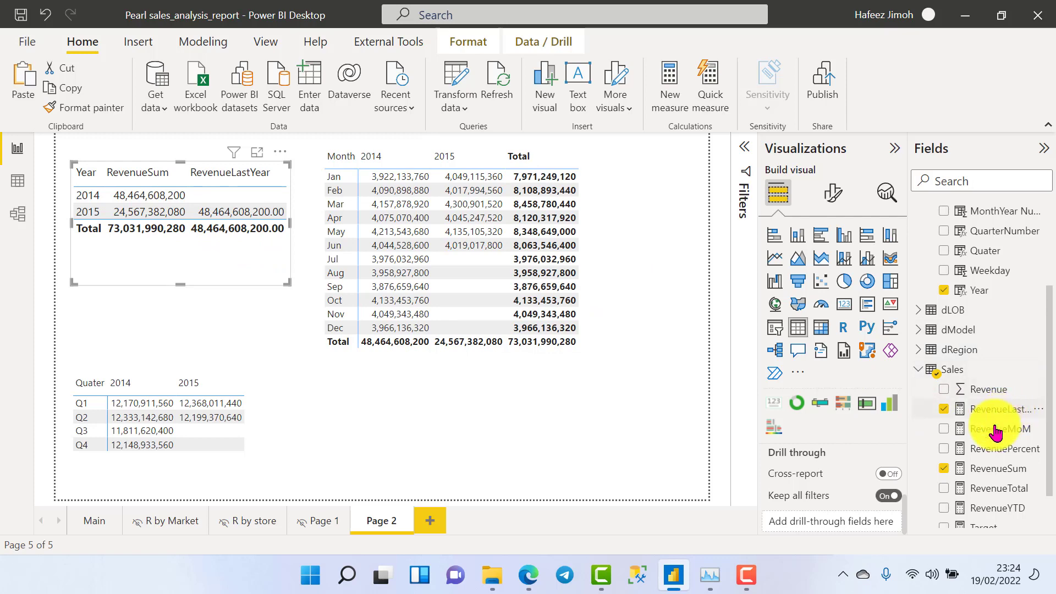
Create another measure named RevenueLY in the Sales table and start its formula with CALCULATE.
{"action": "right_click", "coordinate": [982, 471]}
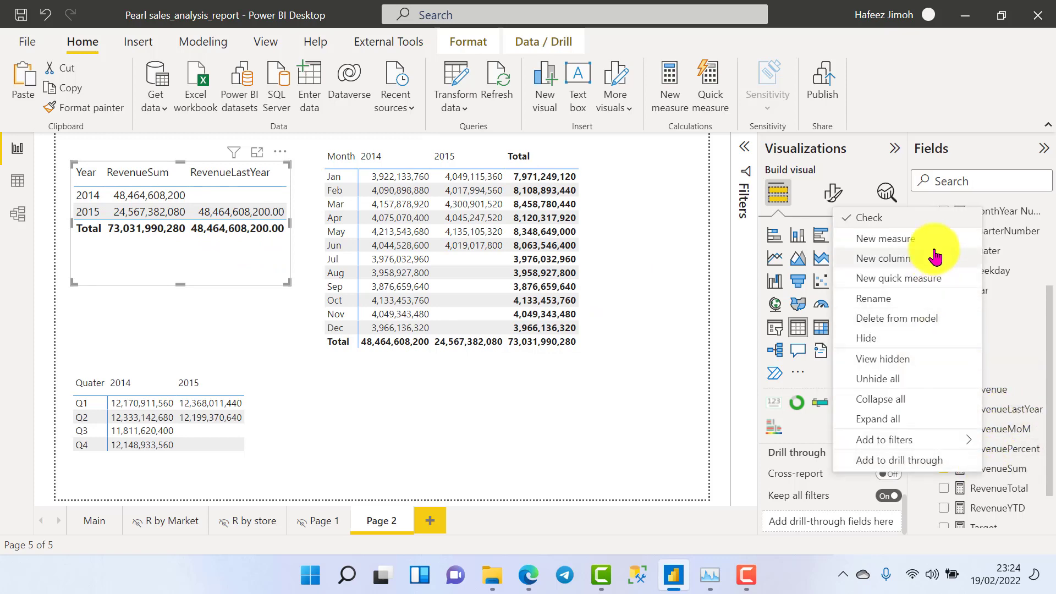
{"action": "key", "text": "Escape"}
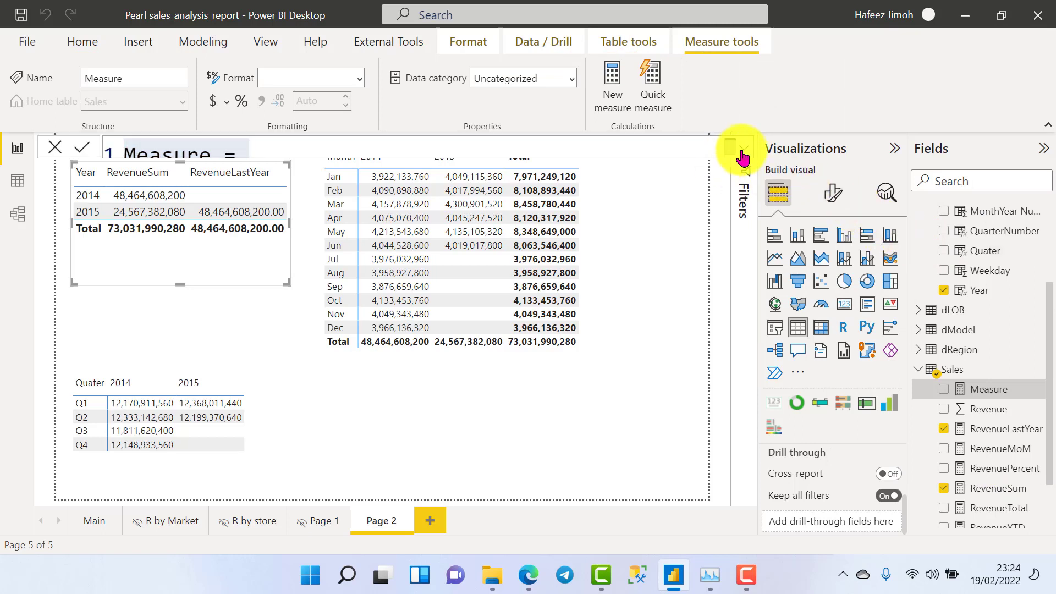
{"action": "type", "text": "RevenueLY"}
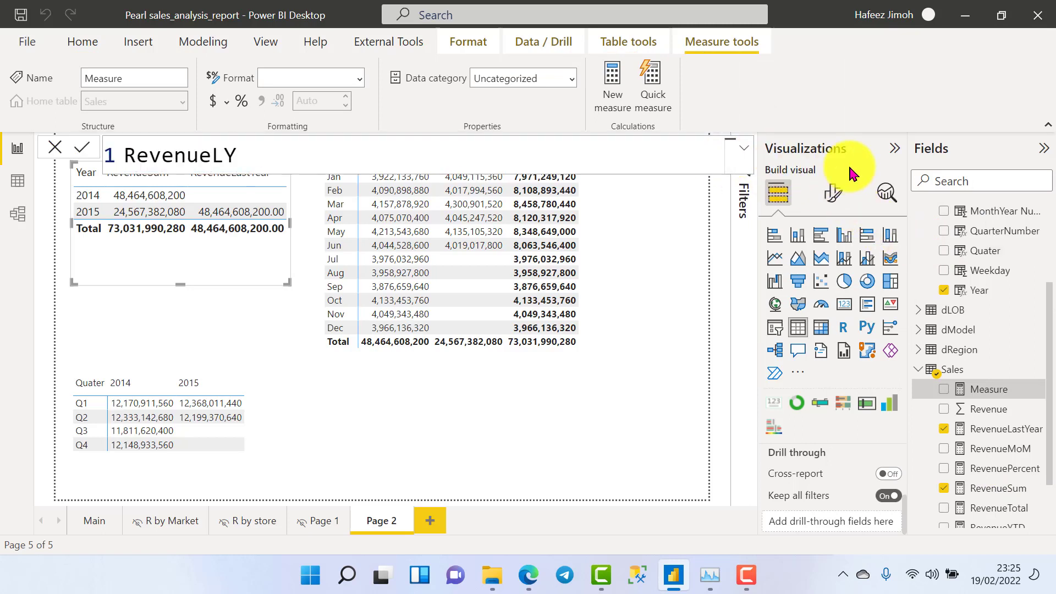
{"action": "type", "text": " = CALCULATE("}
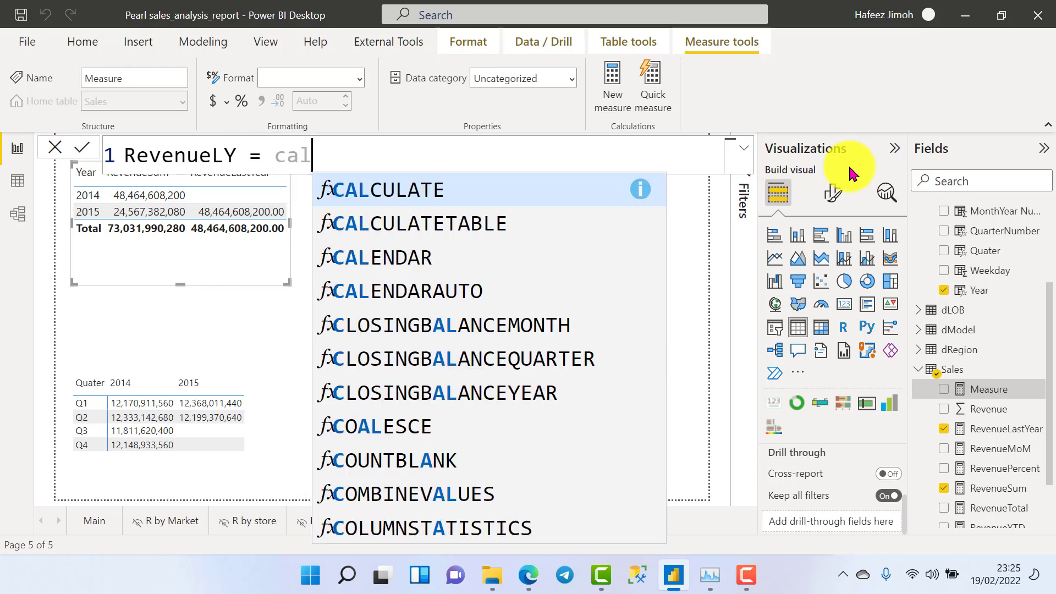
Use the [RevenueSum] measure as the CALCULATE expression in the RevenueLY formula.
{"action": "type", "text": "[re"}
{"action": "key", "text": "Down"}
{"action": "key", "text": "Down"}
{"action": "key", "text": "Down"}
{"action": "key", "text": "Down"}
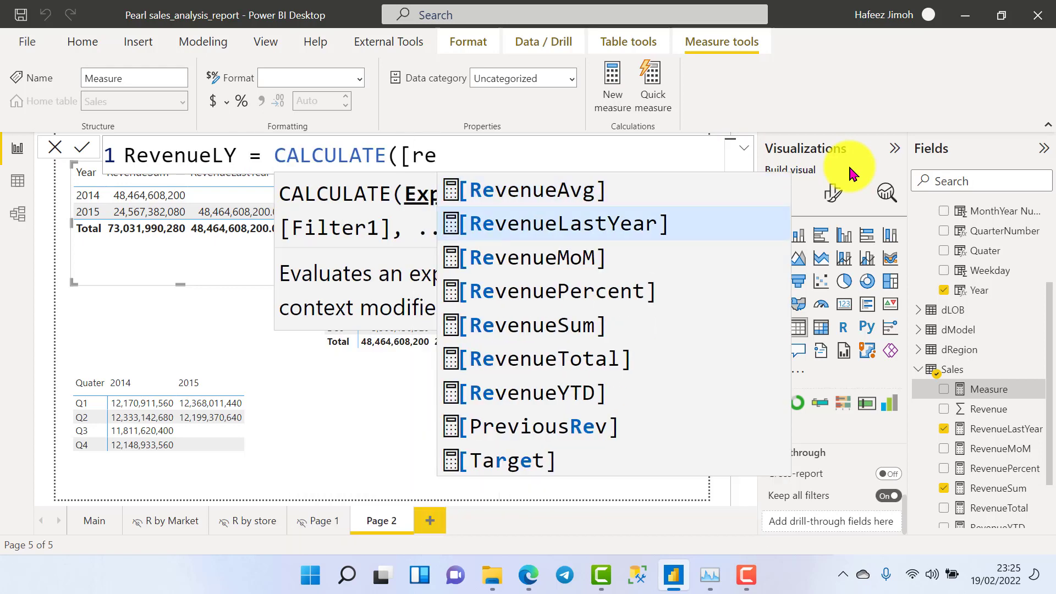
{"action": "key", "text": "Tab"}
Finish the RevenueLY formula with PREVIOUSYEAR(dCalendar[Date]) as the filter, and commit the measure.
{"action": "type", "text": ", pre"}
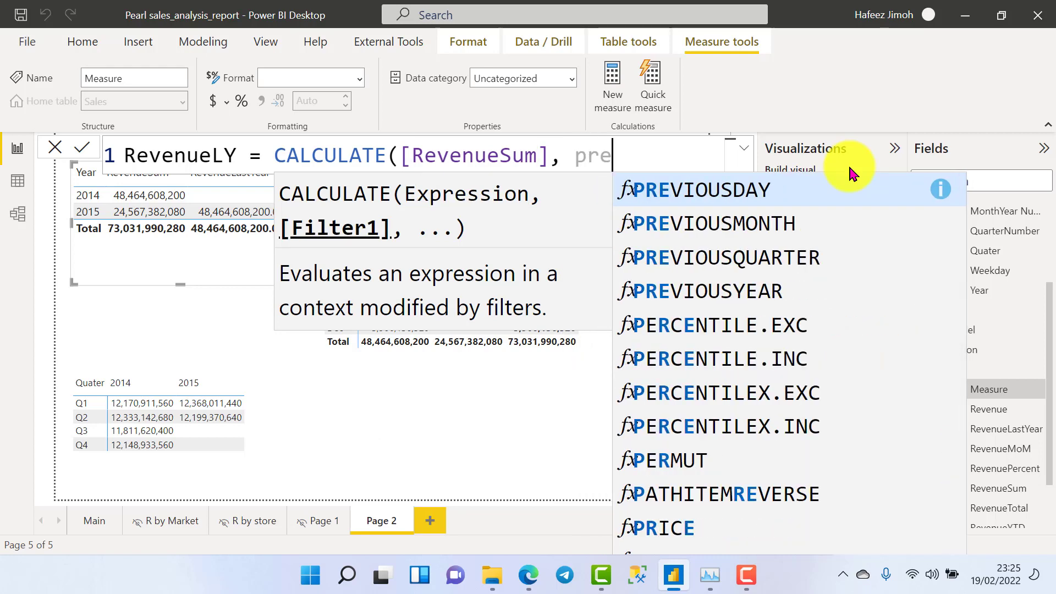
{"action": "key", "text": "Down"}
{"action": "key", "text": "Down"}
{"action": "key", "text": "Down"}
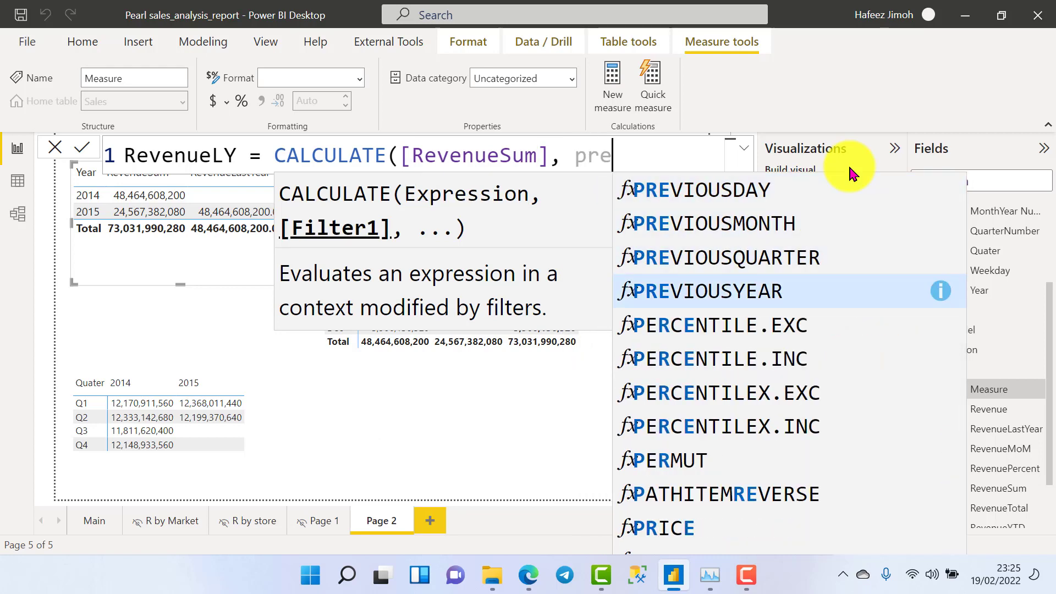
{"action": "key", "text": "Tab"}
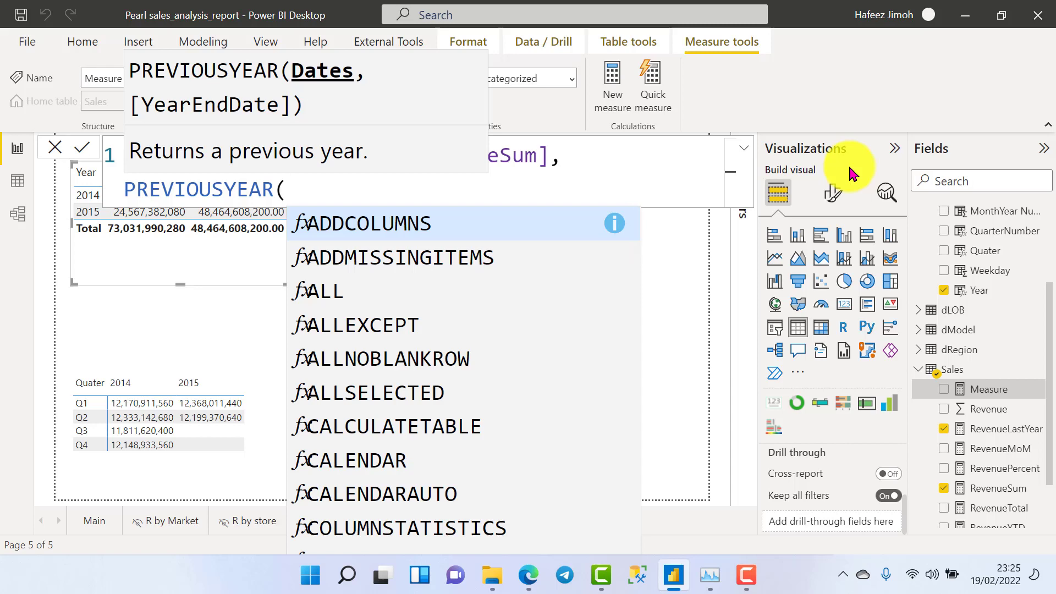
{"action": "type", "text": "dc"}
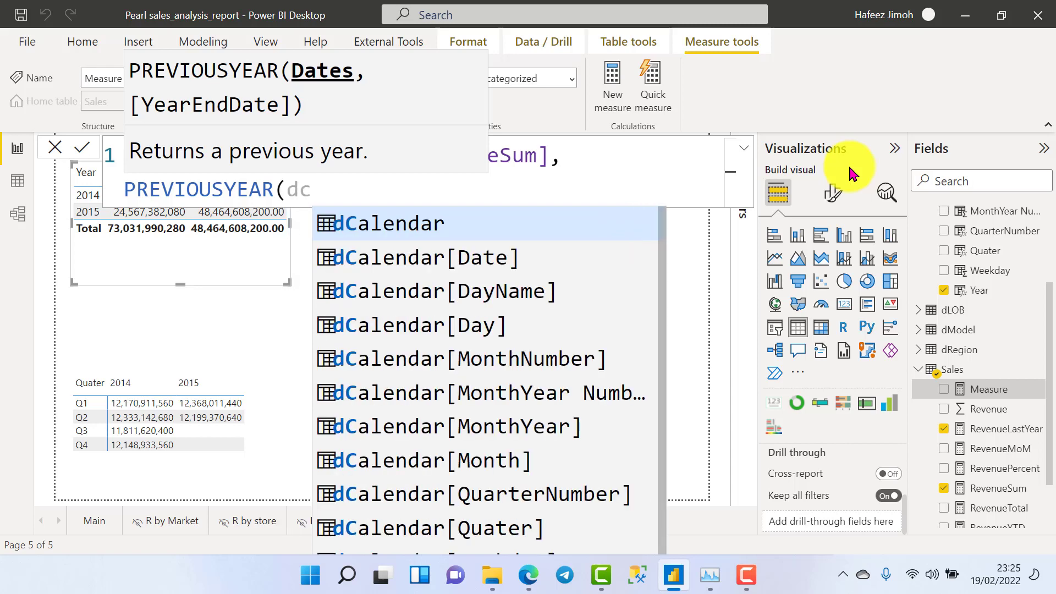
{"action": "key", "text": "Down"}
{"action": "key", "text": "Tab"}
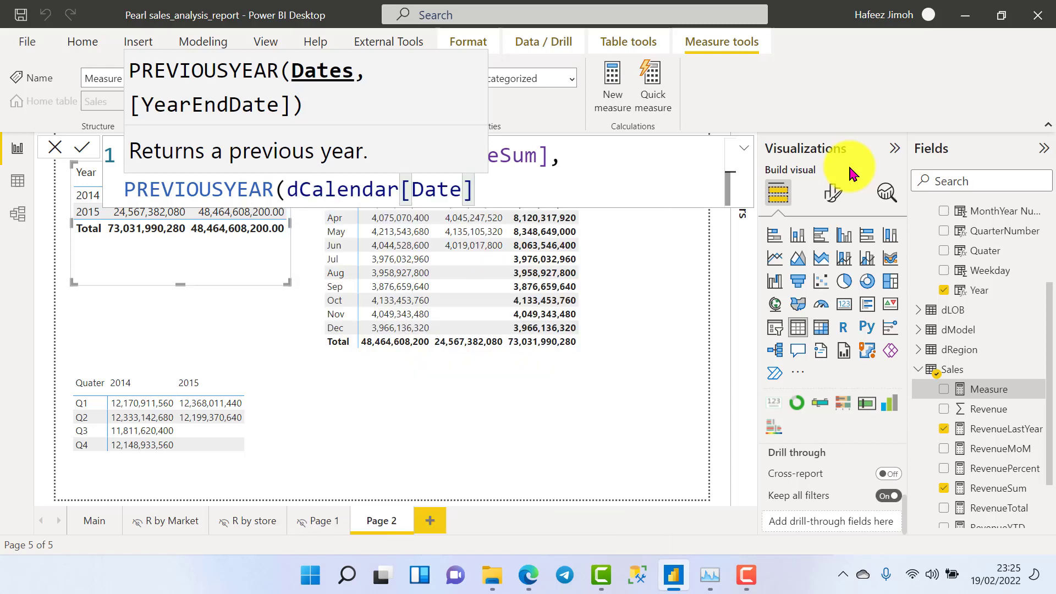
{"action": "type", "text": "))"}
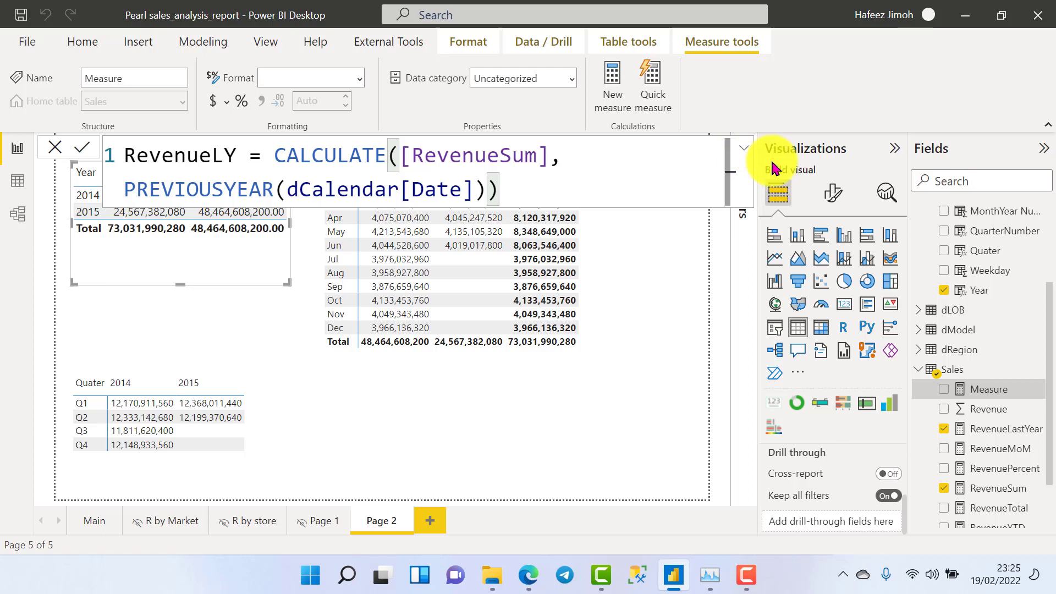
{"action": "key", "text": "shift+Return"}
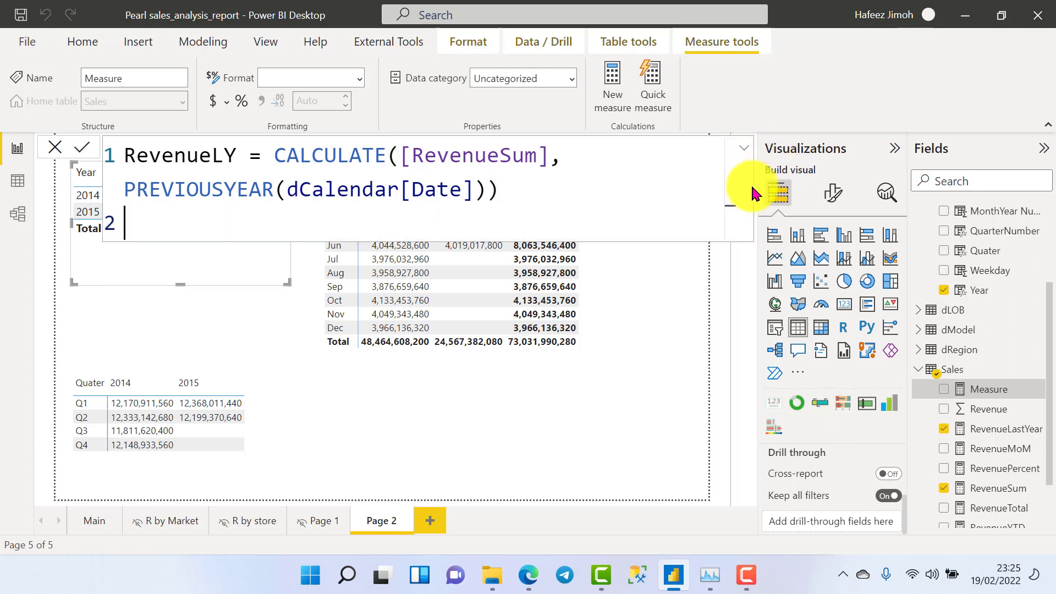
{"action": "left_click", "coordinate": [744, 147]}
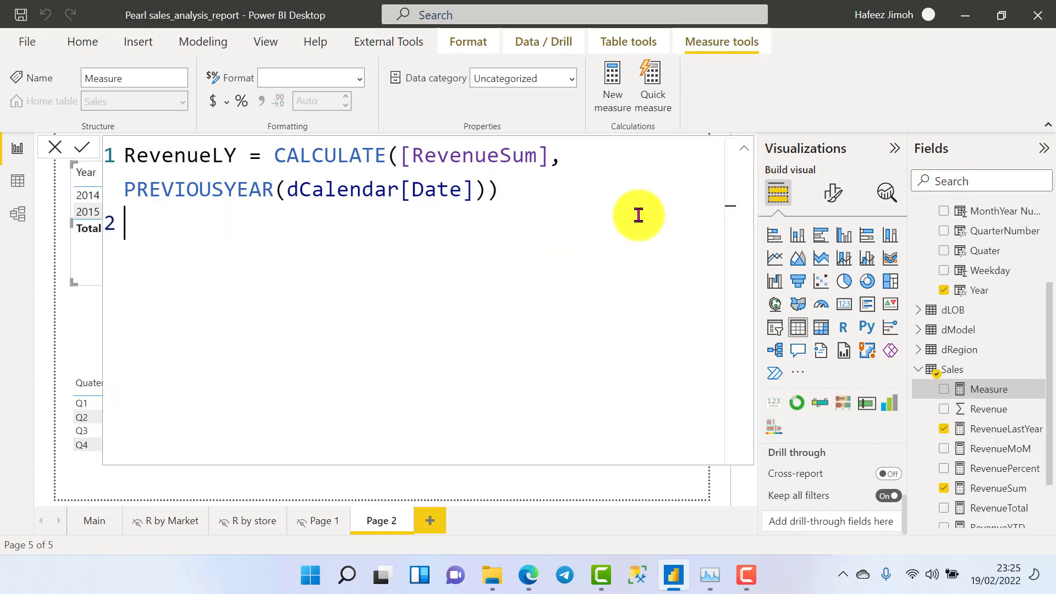
{"action": "key", "text": "Return"}
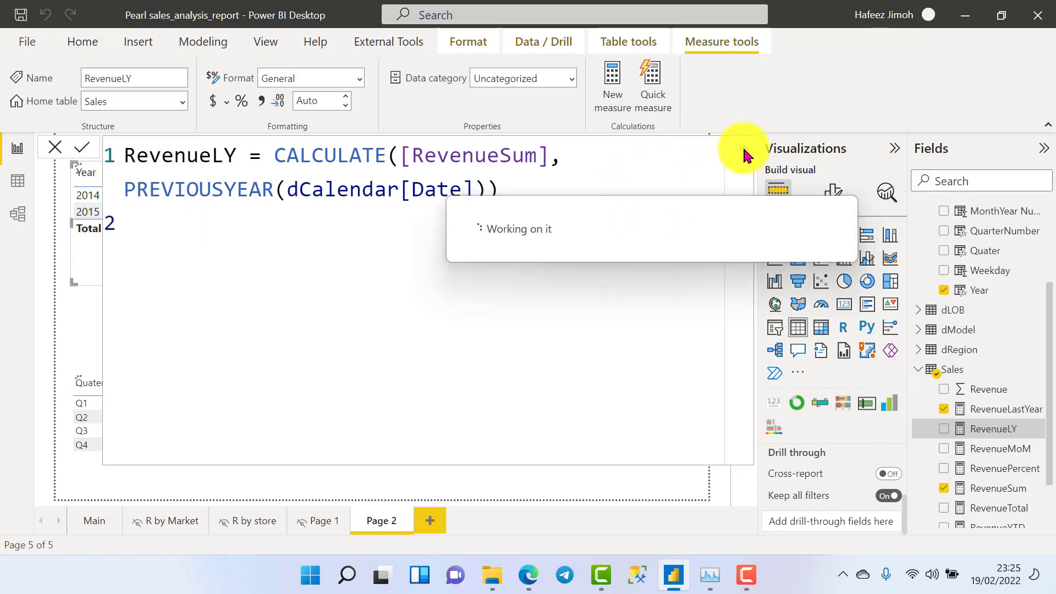
Collapse the formula editor, add the RevenueLY measure to the yearly table visual, and widen the visual to fit the column.
{"action": "left_click", "coordinate": [744, 150]}
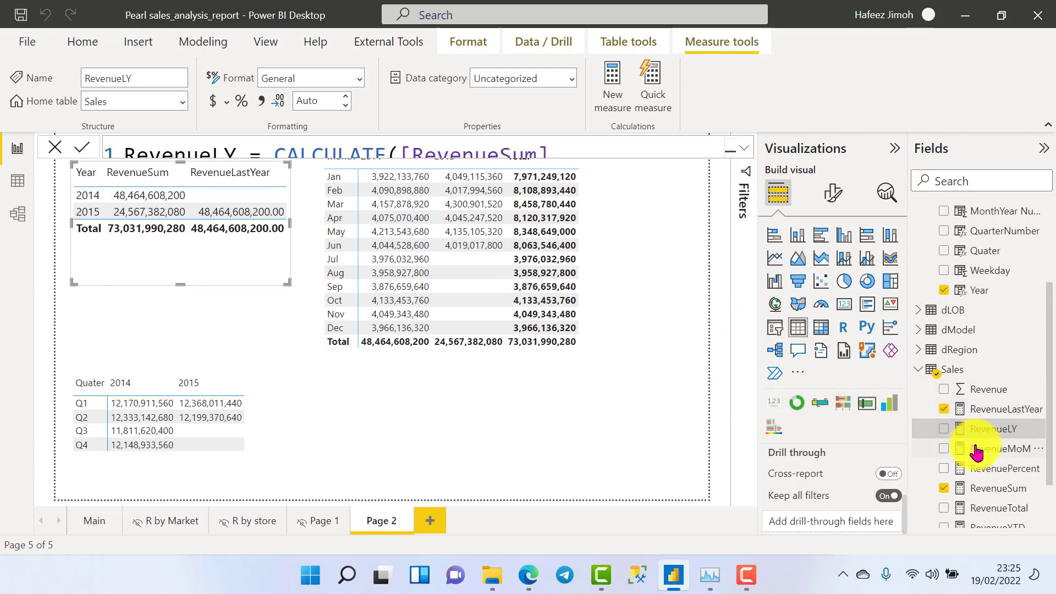
{"action": "left_click", "coordinate": [945, 432]}
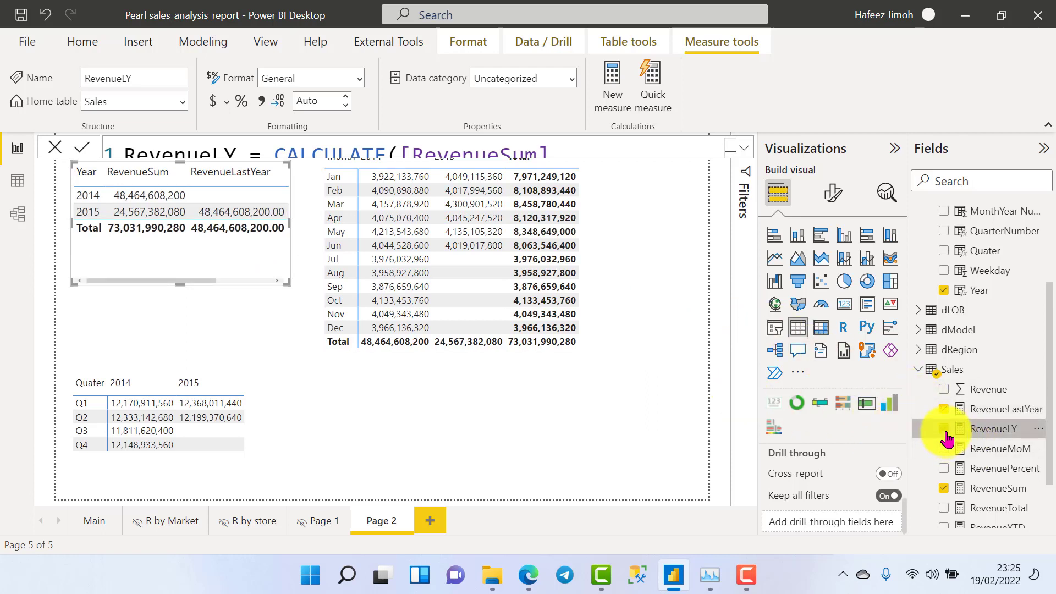
{"action": "left_click_drag", "start_coordinate": [288, 284], "coordinate": [413, 280]}
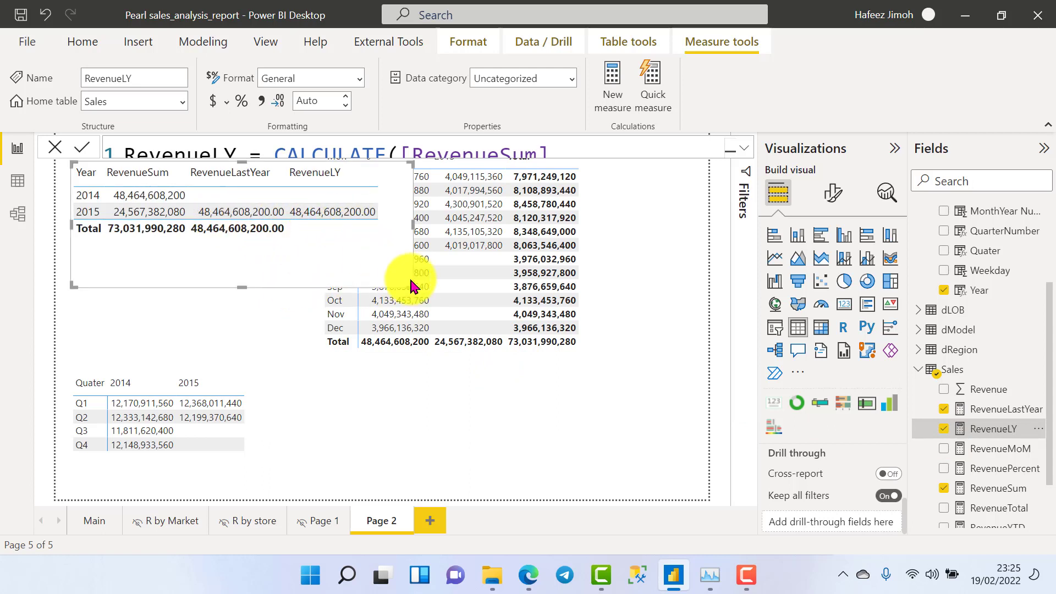
Remove RevenueLY from the yearly table visual and narrow the visual to fit the RevenueSum and RevenueLastYear columns.
{"action": "left_click_drag", "start_coordinate": [410, 283], "coordinate": [272, 295]}
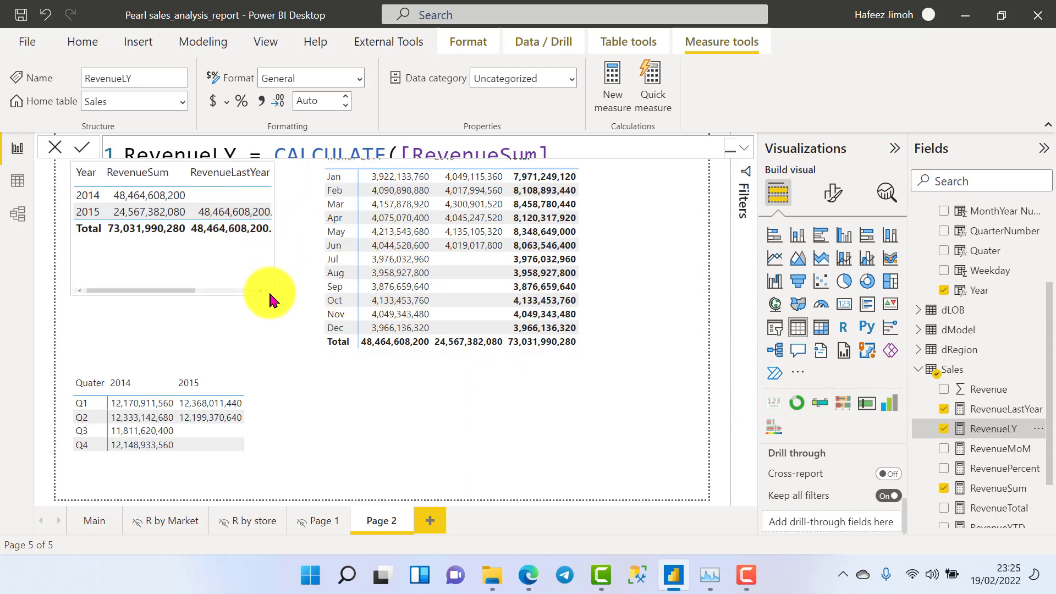
{"action": "left_click", "coordinate": [943, 431]}
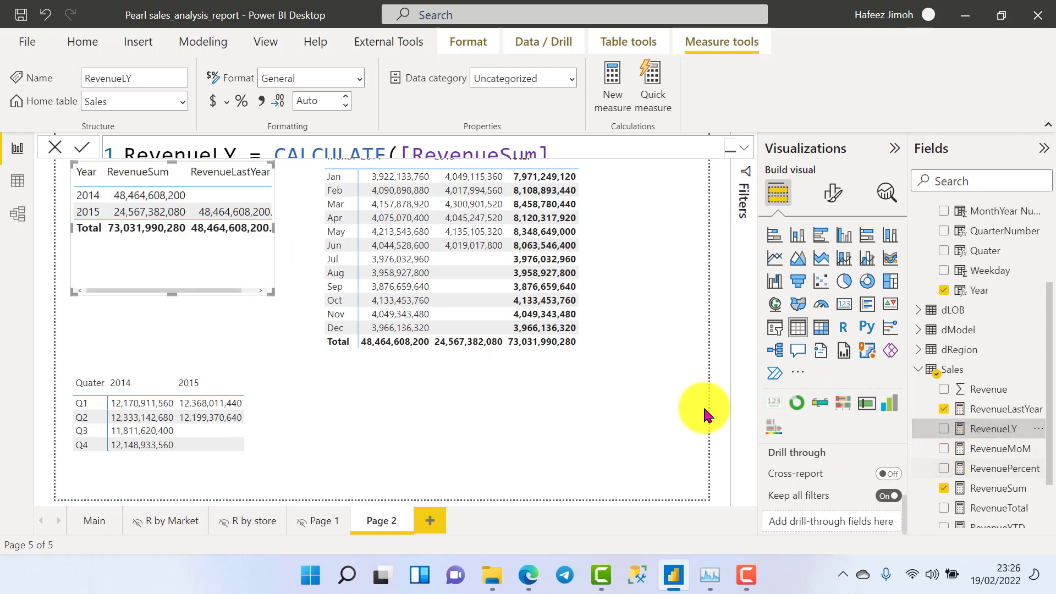
{"action": "left_click_drag", "start_coordinate": [275, 291], "coordinate": [288, 295]}
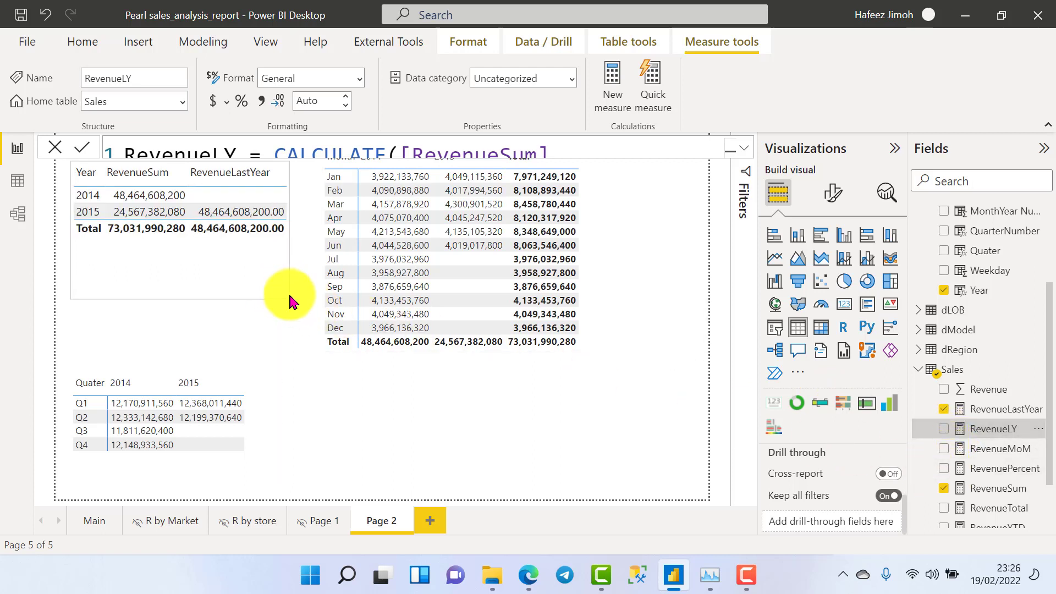
Turn off both column subtotals and row subtotals for the monthly revenue matrix.
{"action": "left_click", "coordinate": [629, 342]}
{"action": "left_click_drag", "start_coordinate": [629, 342], "coordinate": [626, 357]}
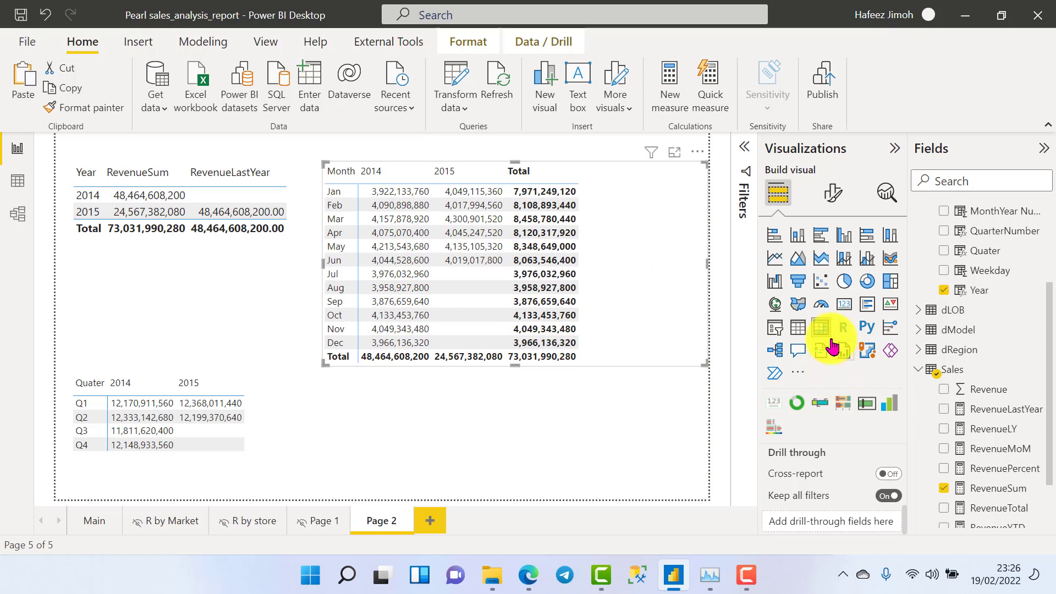
{"action": "left_click", "coordinate": [832, 196]}
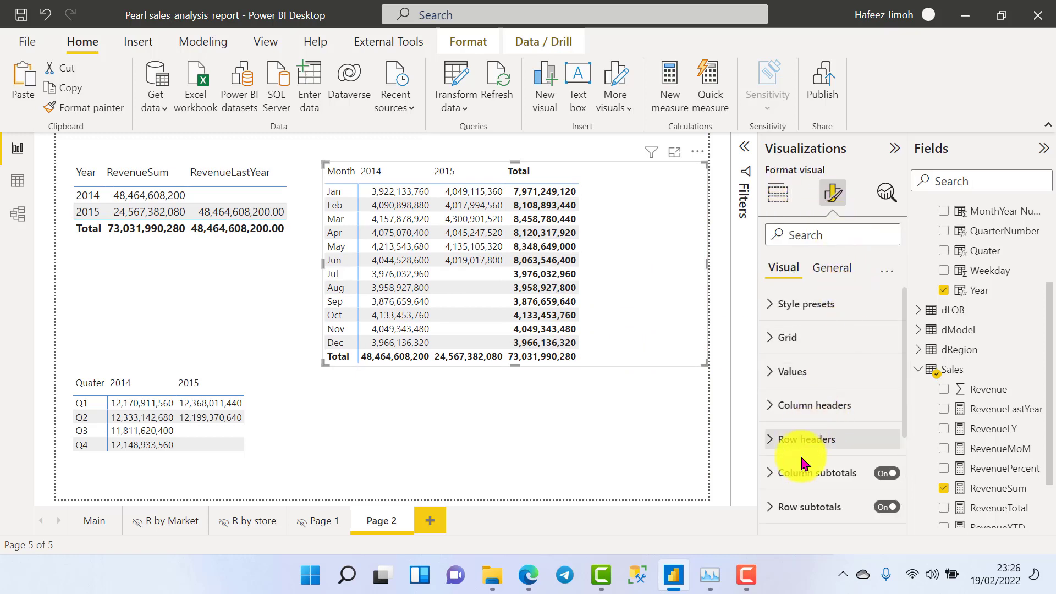
{"action": "left_click", "coordinate": [887, 473]}
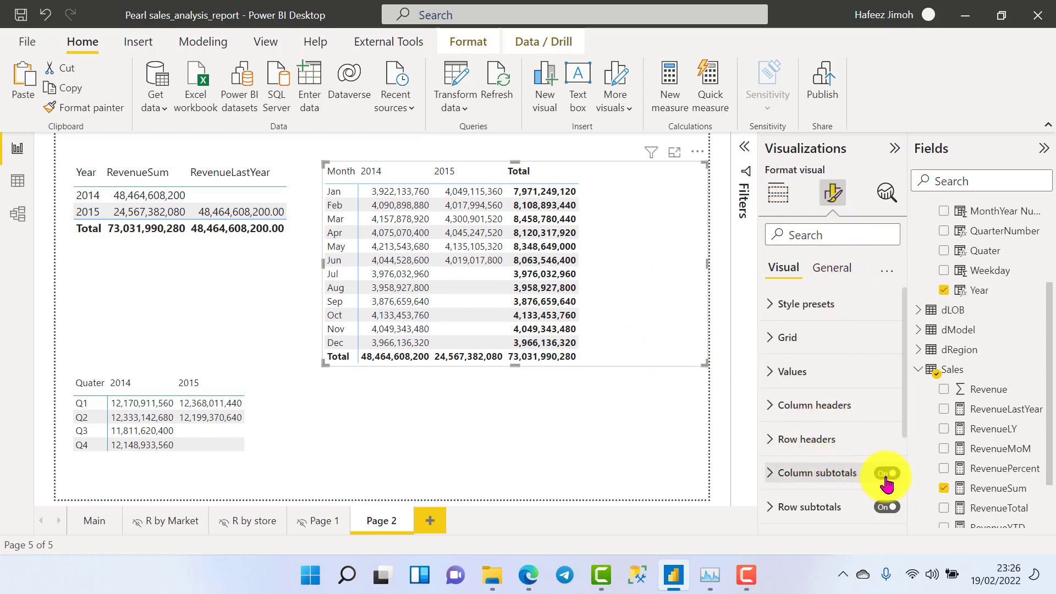
{"action": "left_click", "coordinate": [887, 508]}
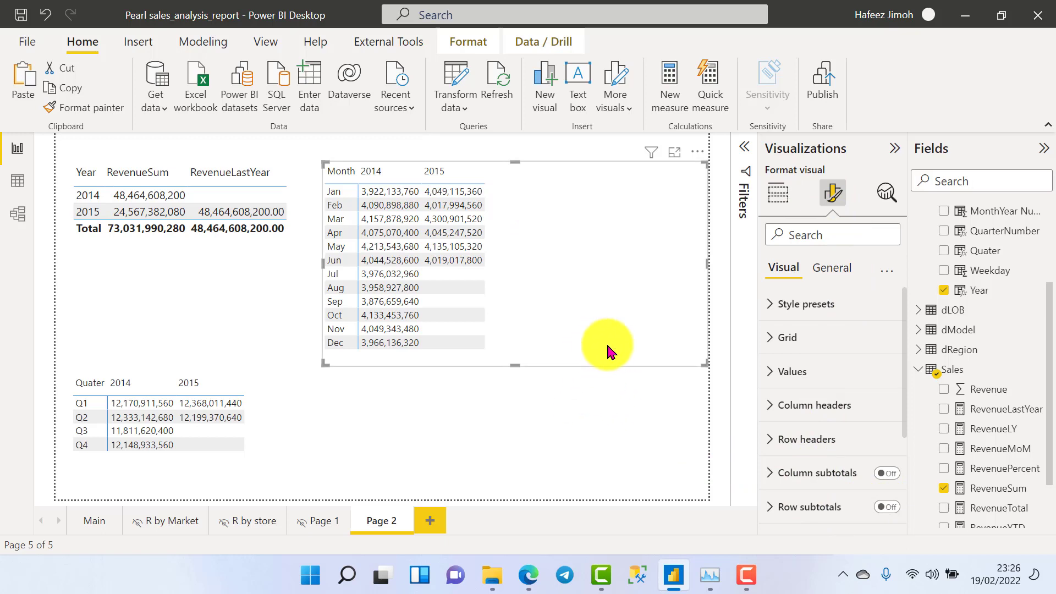
Create a new measure named Revenue2MonthsAgo in the Sales table and start its formula with CALCULATE.
{"action": "right_click", "coordinate": [1002, 448]}
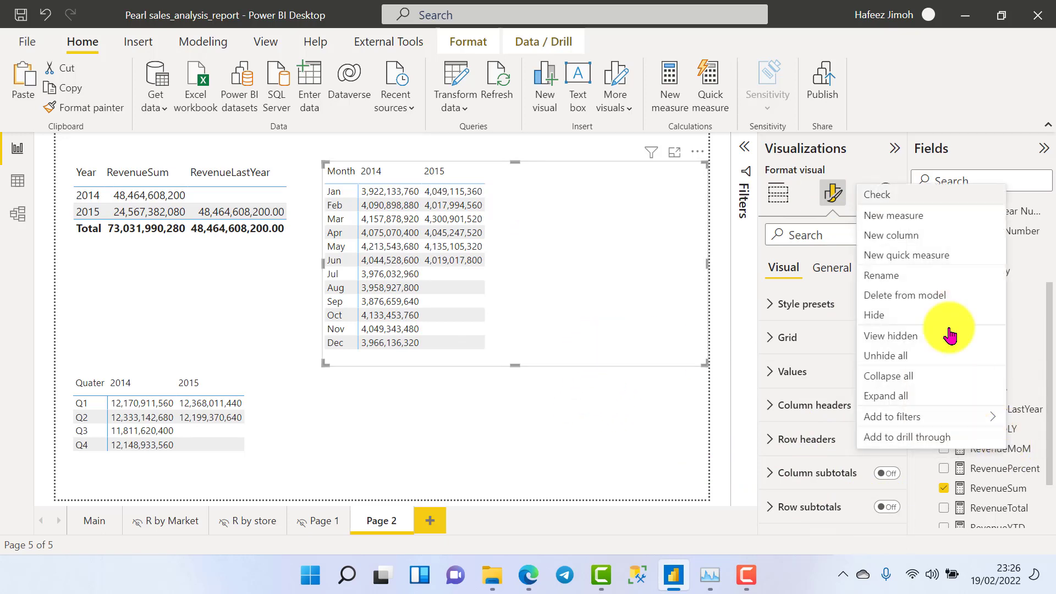
{"action": "left_click", "coordinate": [922, 219]}
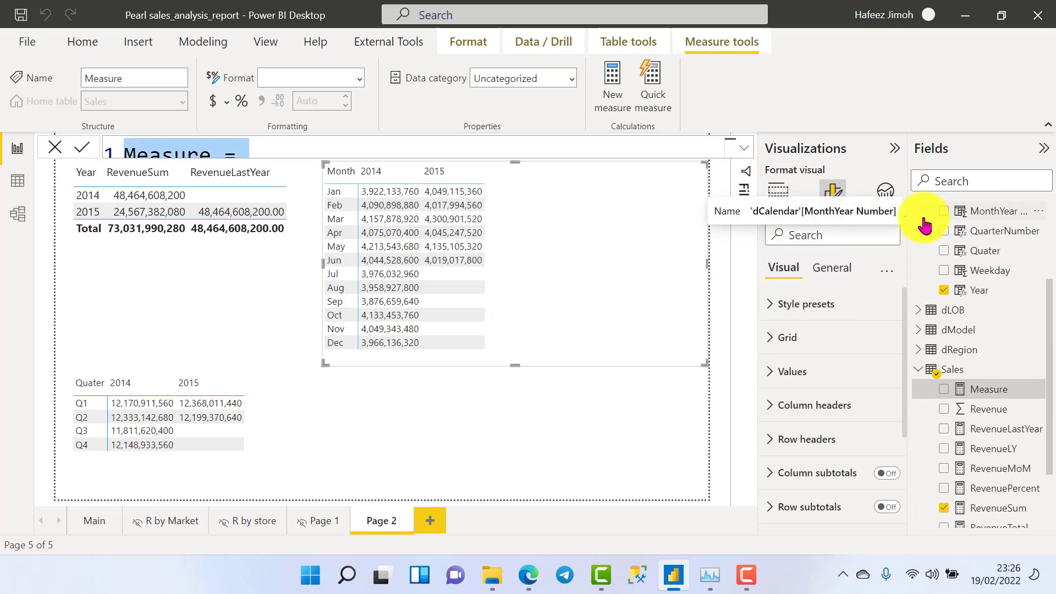
{"action": "left_click", "coordinate": [746, 149]}
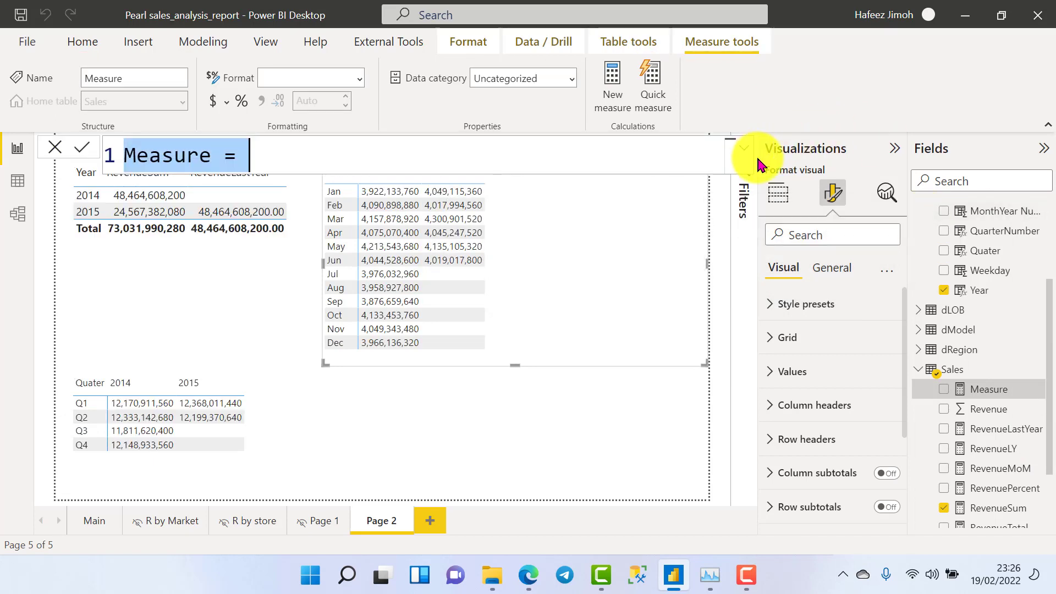
{"action": "key", "text": "BackSpace"}
{"action": "type", "text": "Reve"}
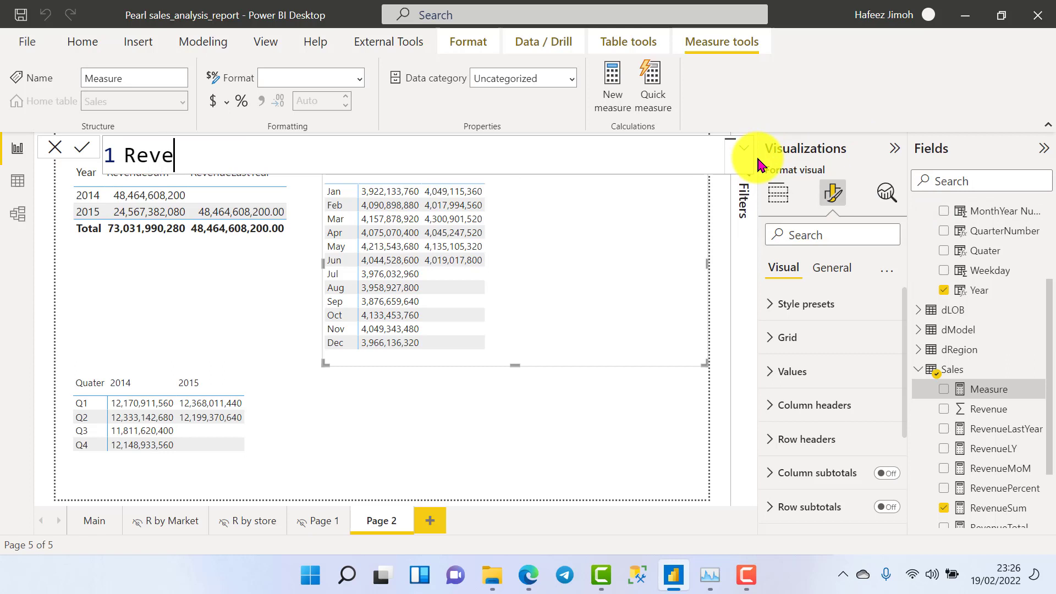
{"action": "type", "text": "nue2MonthsA"}
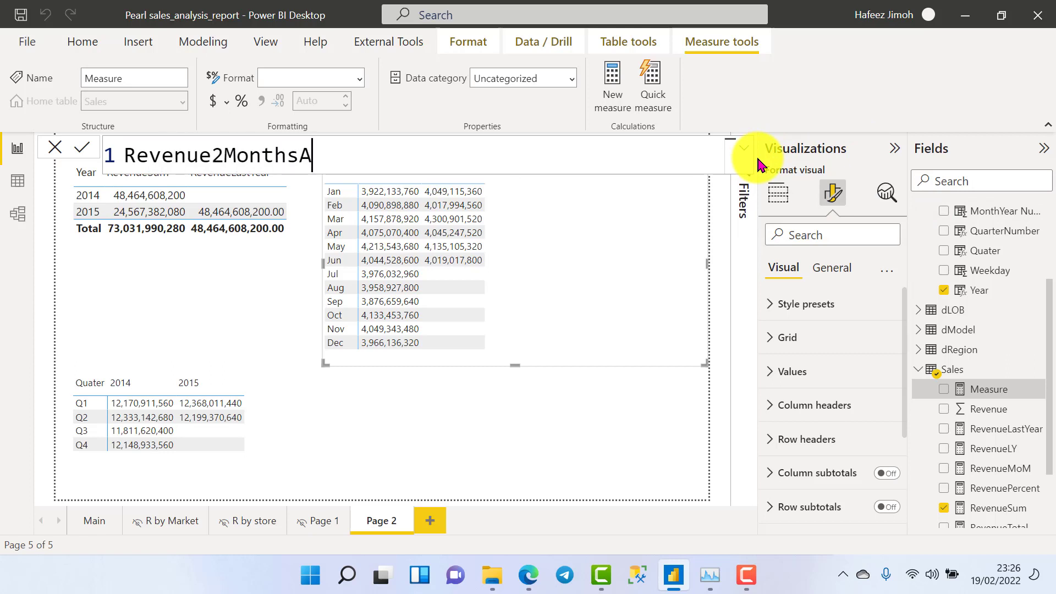
{"action": "type", "text": "go = CALCULATE("}
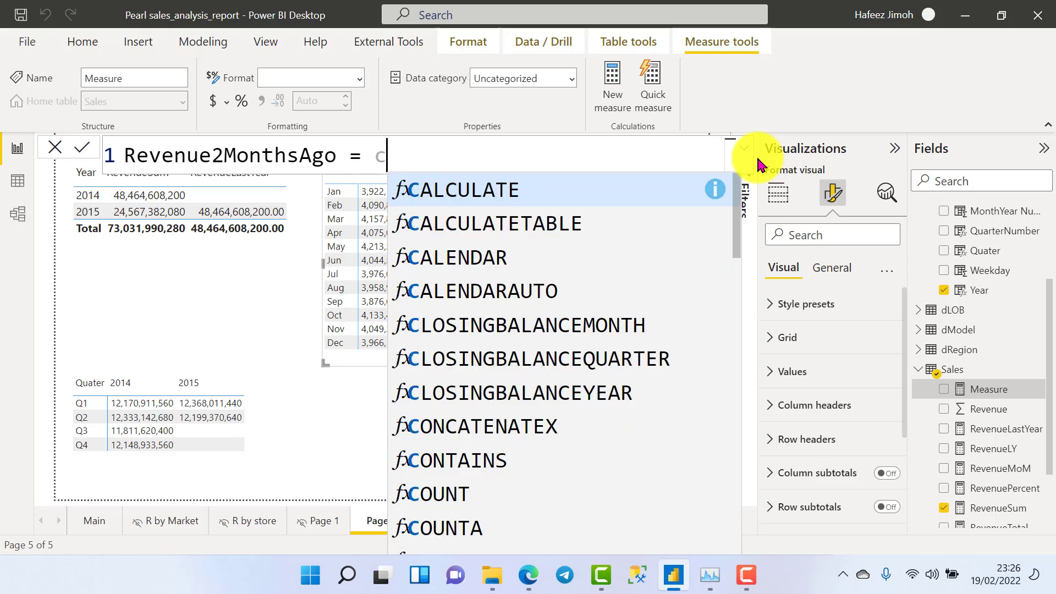
Use the [RevenueSum] measure as the CALCULATE expression in the Revenue2MonthsAgo formula.
{"action": "type", "text": "re"}
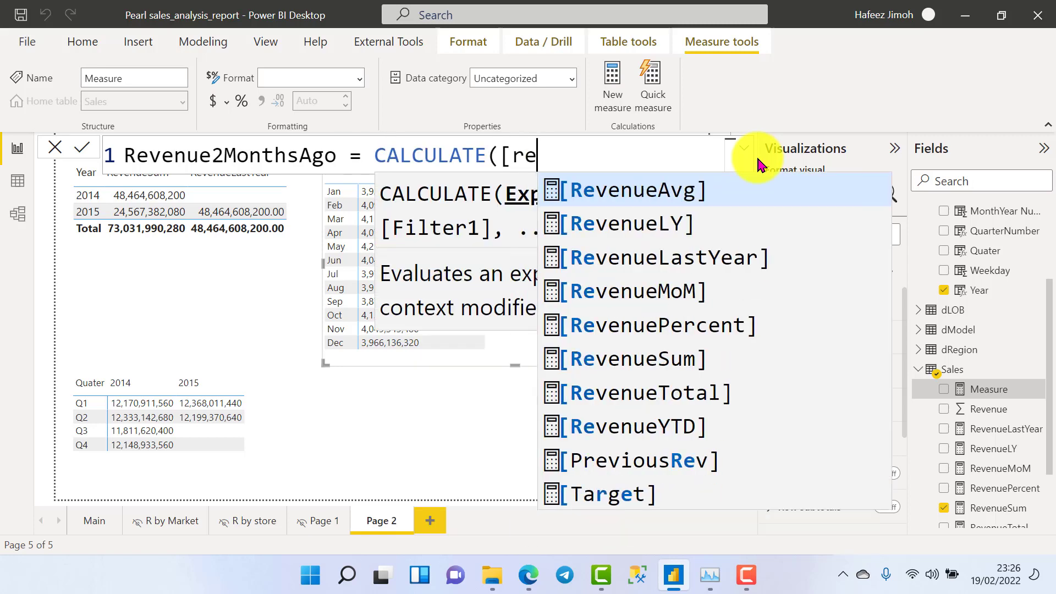
{"action": "key", "text": "Down"}
{"action": "key", "text": "Down"}
{"action": "key", "text": "Down"}
{"action": "key", "text": "Down"}
{"action": "key", "text": "Down"}
{"action": "key", "text": "Tab"}
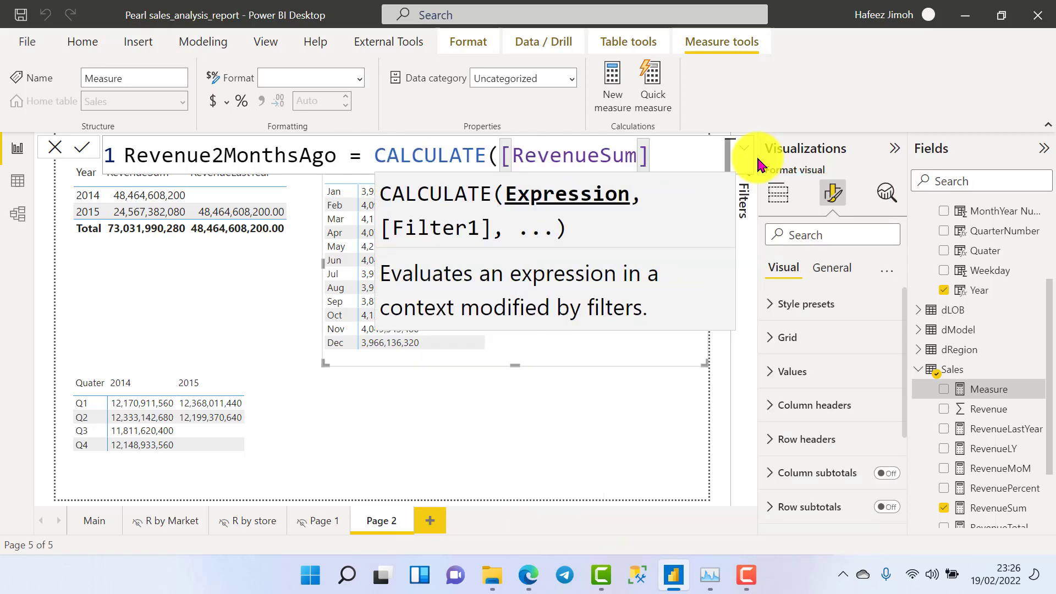
{"action": "type", "text": ","}
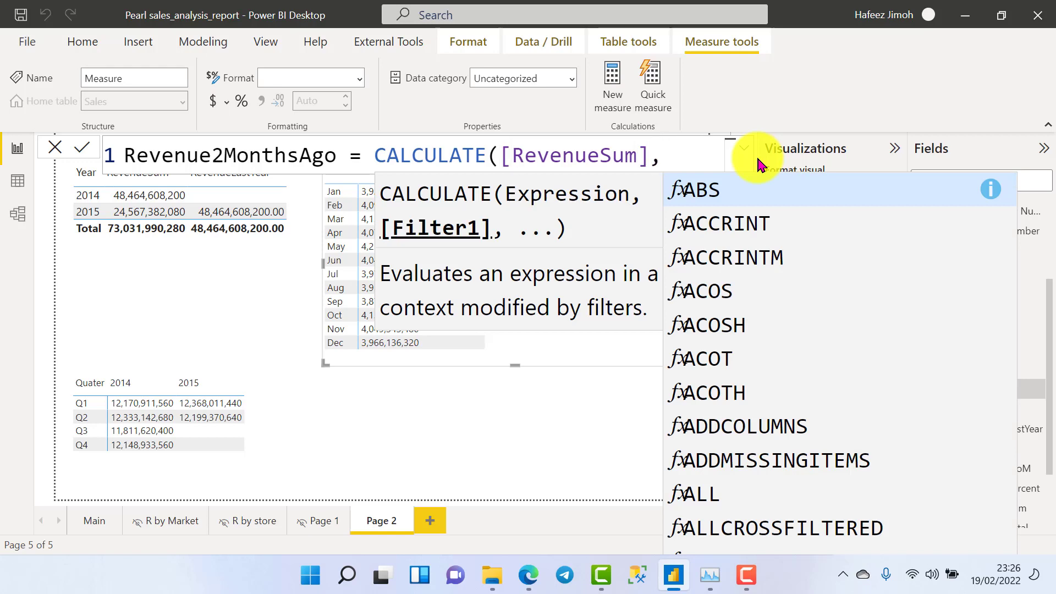
Add DATEADD as the filter of the Revenue2MonthsAgo formula, with dCalendar[Date] as its dates argument.
{"action": "type", "text": "date"}
{"action": "key", "text": "Down"}
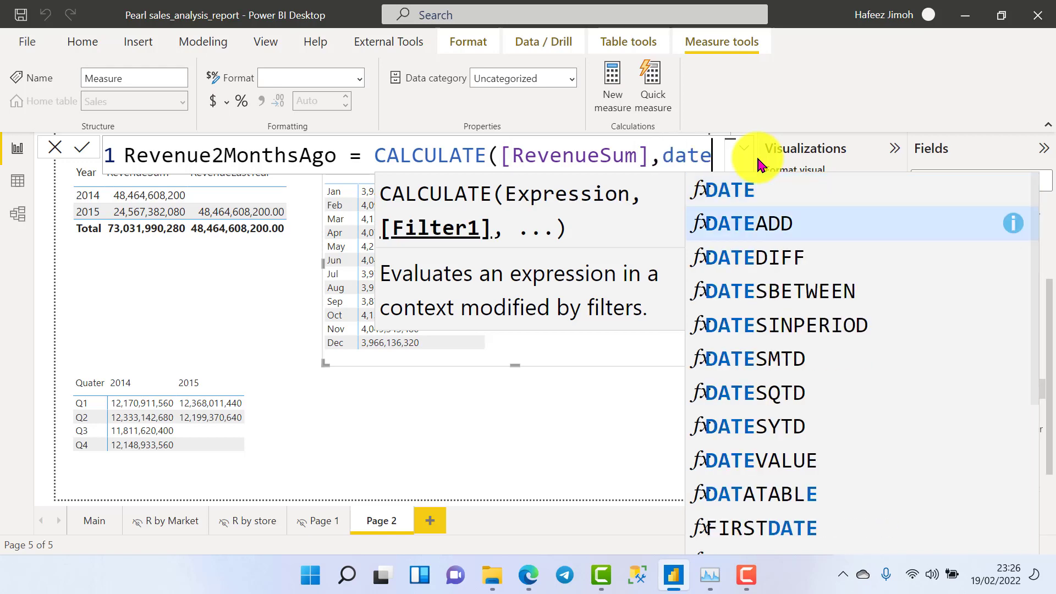
{"action": "key", "text": "Tab"}
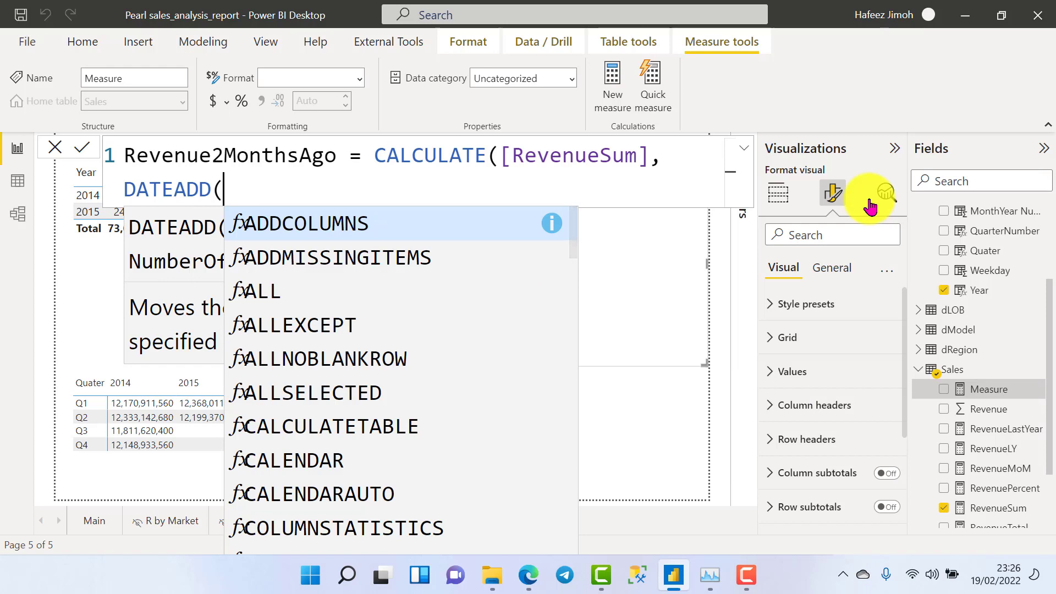
{"action": "type", "text": "dcal"}
{"action": "key", "text": "Down"}
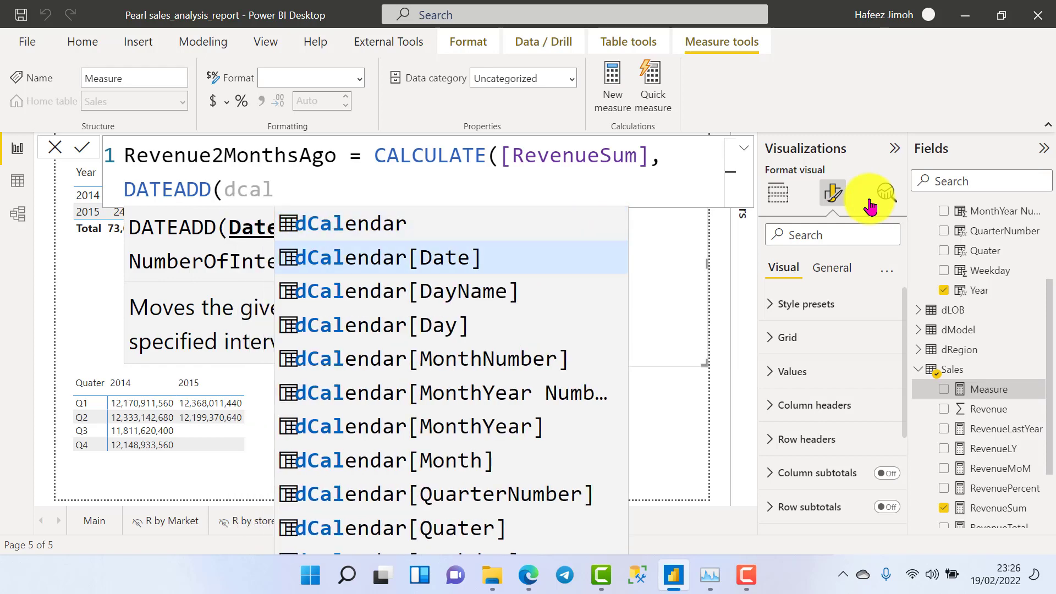
{"action": "key", "text": "Tab"}
{"action": "type", "text": ","}
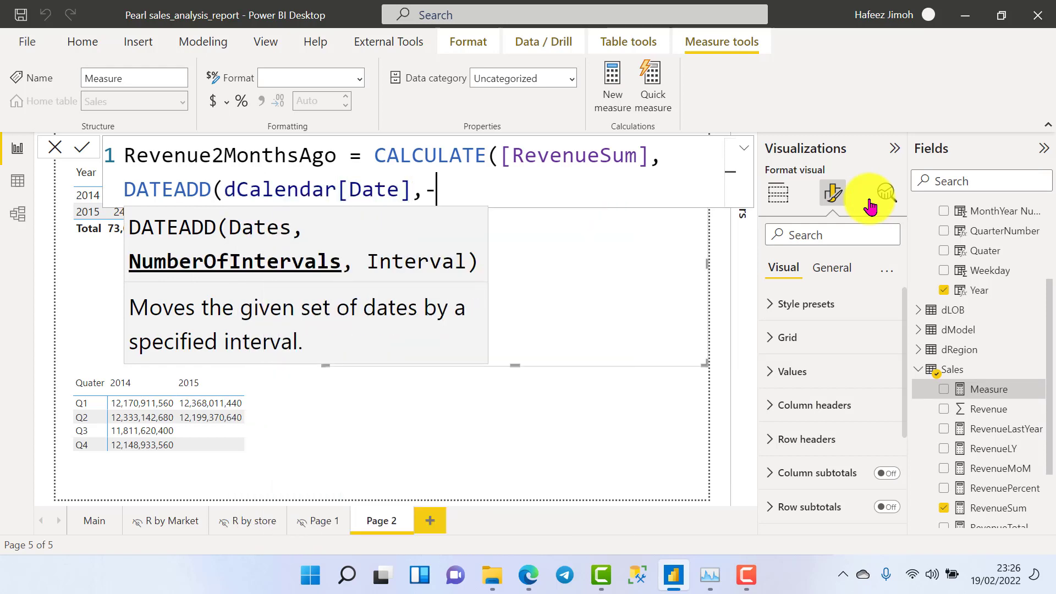
Complete the DATEADD function with -2 as the number of intervals and MONTH as the interval, and commit the measure.
{"action": "type", "text": "-2,"}
{"action": "key", "text": "Down"}
{"action": "type", "text": "MONTH"}
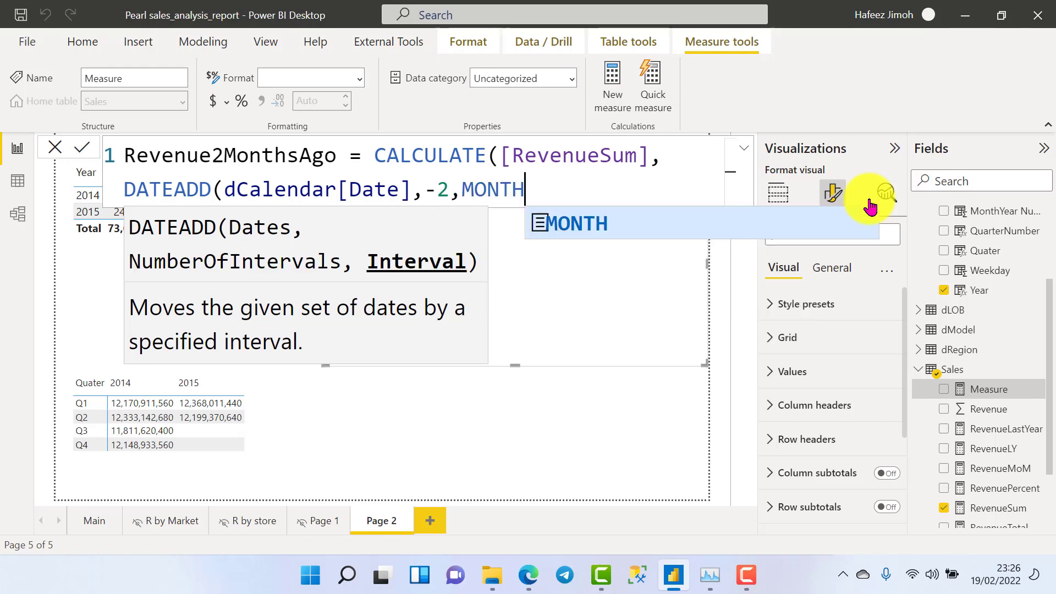
{"action": "type", "text": "))"}
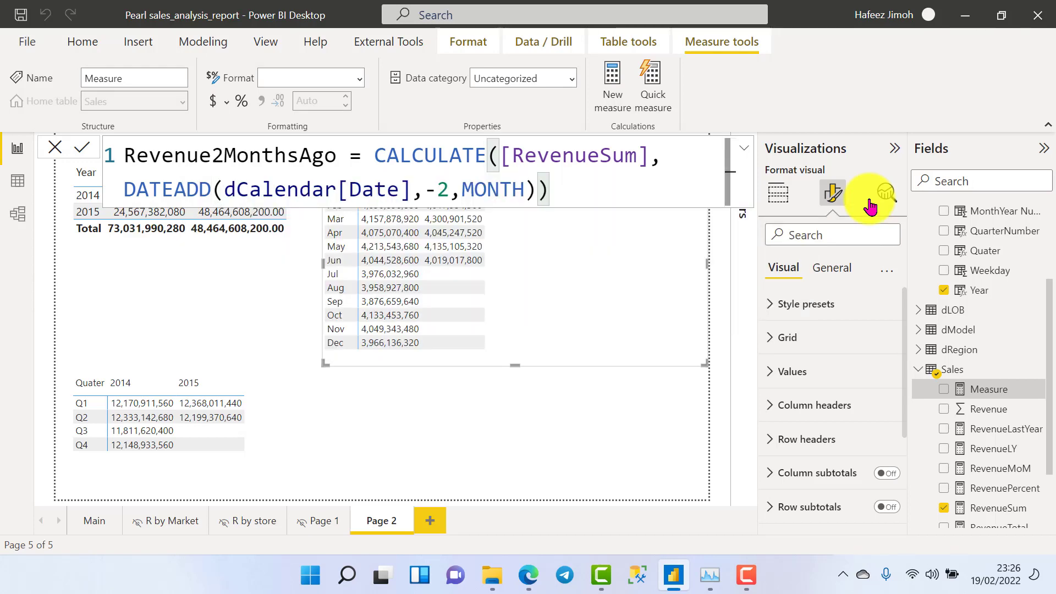
{"action": "key", "text": "Return"}
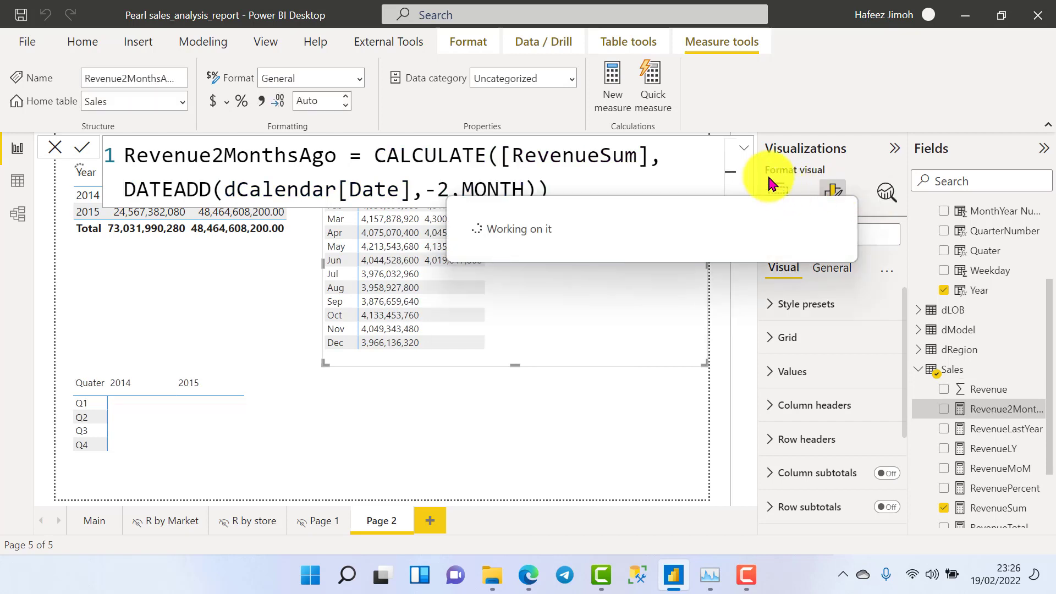
Collapse the formula editor and add the Revenue2MonthsAgo measure to the monthly revenue matrix.
{"action": "left_click", "coordinate": [748, 152]}
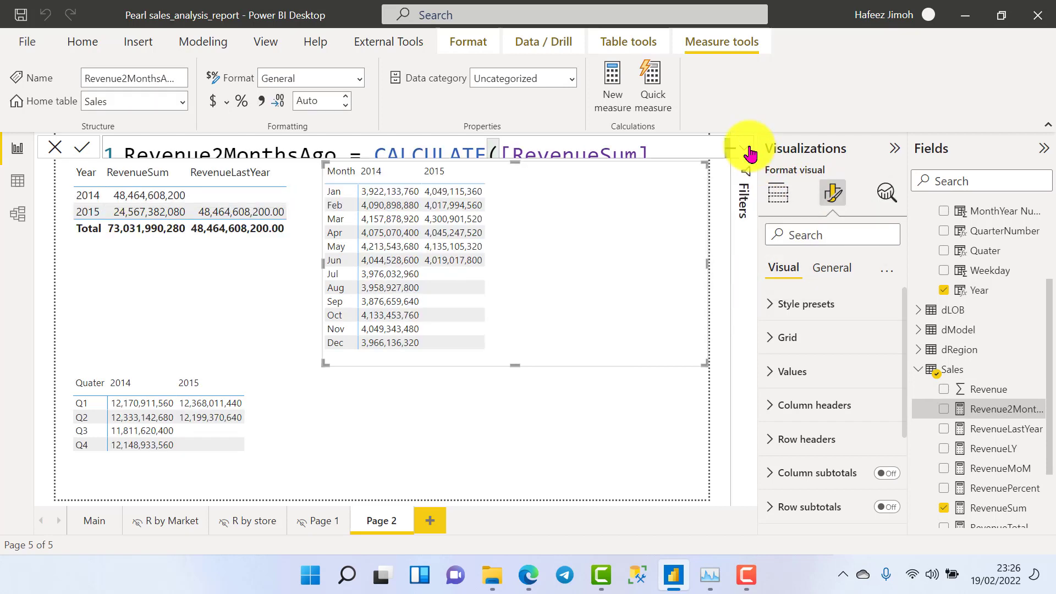
{"action": "left_click", "coordinate": [946, 411]}
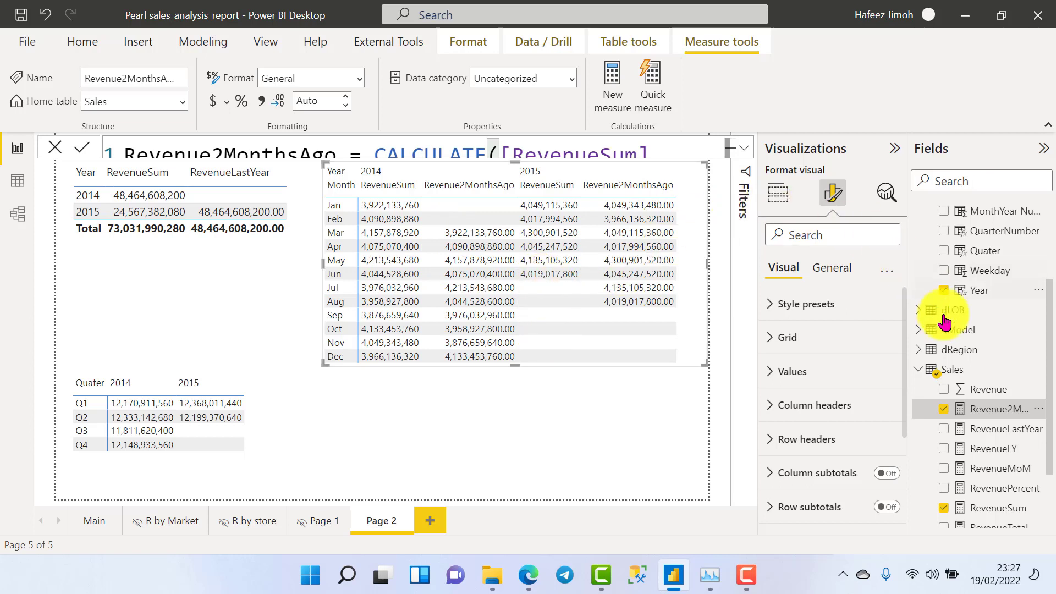
Create a new measure in the Sales table named RevenueLM and begin its formula with CALCULATE.
{"action": "right_click", "coordinate": [985, 418]}
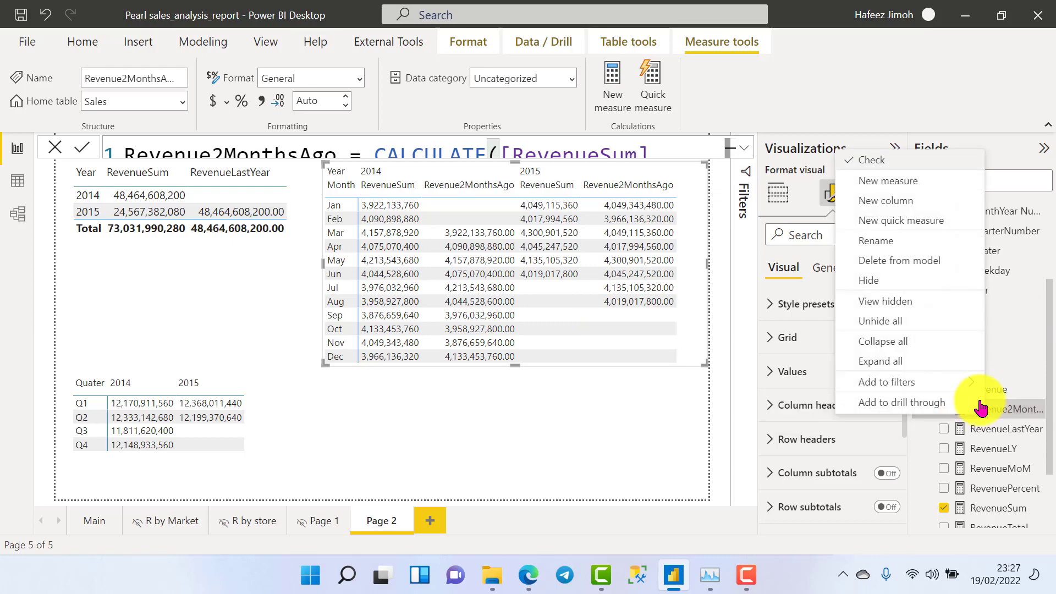
{"action": "left_click", "coordinate": [929, 185]}
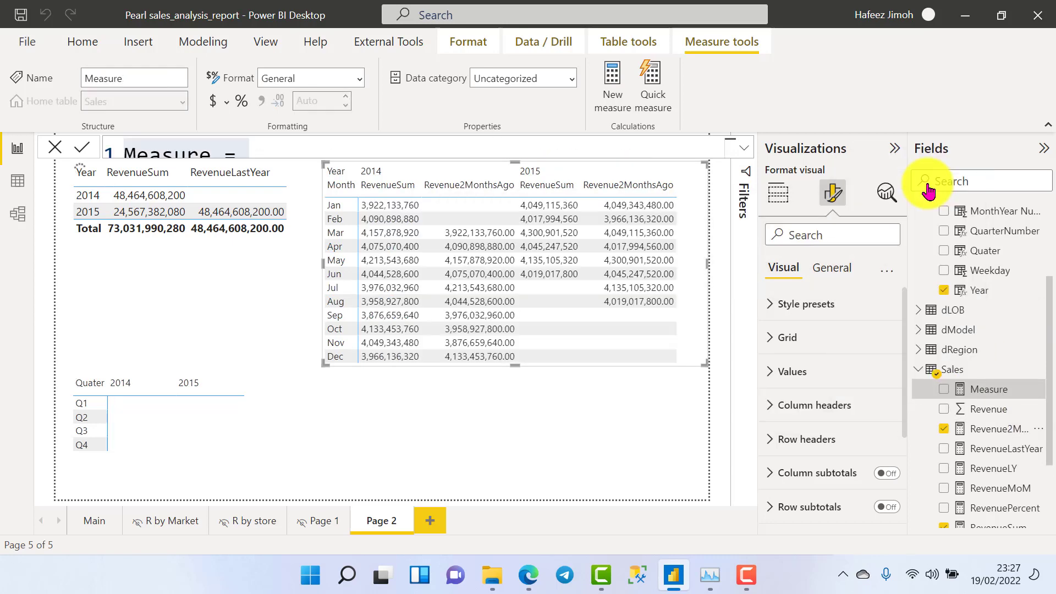
{"action": "left_click", "coordinate": [745, 147]}
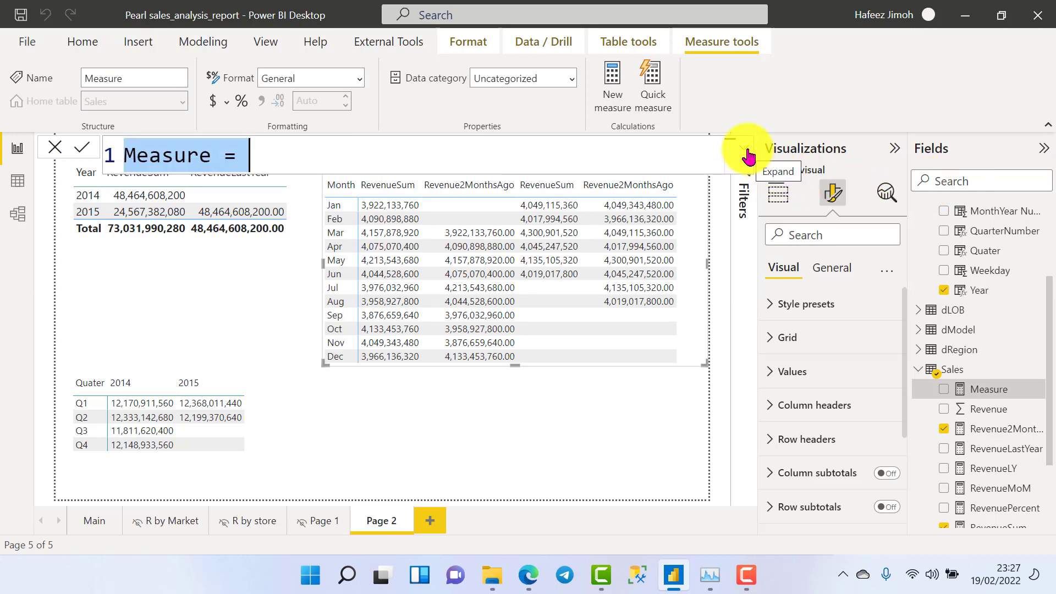
{"action": "key", "text": "BackSpace"}
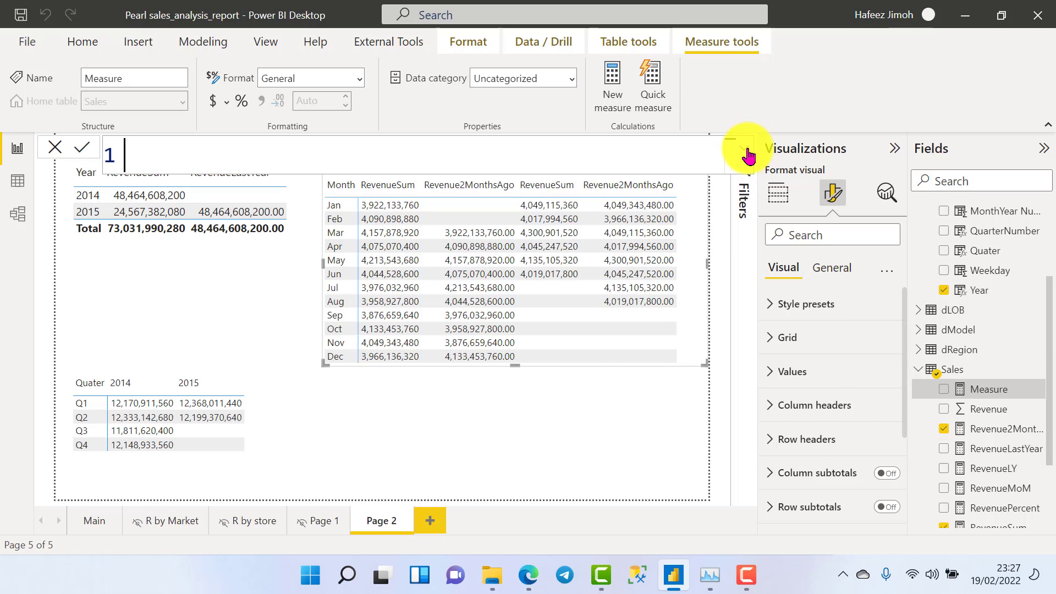
{"action": "type", "text": "RevenueLY"}
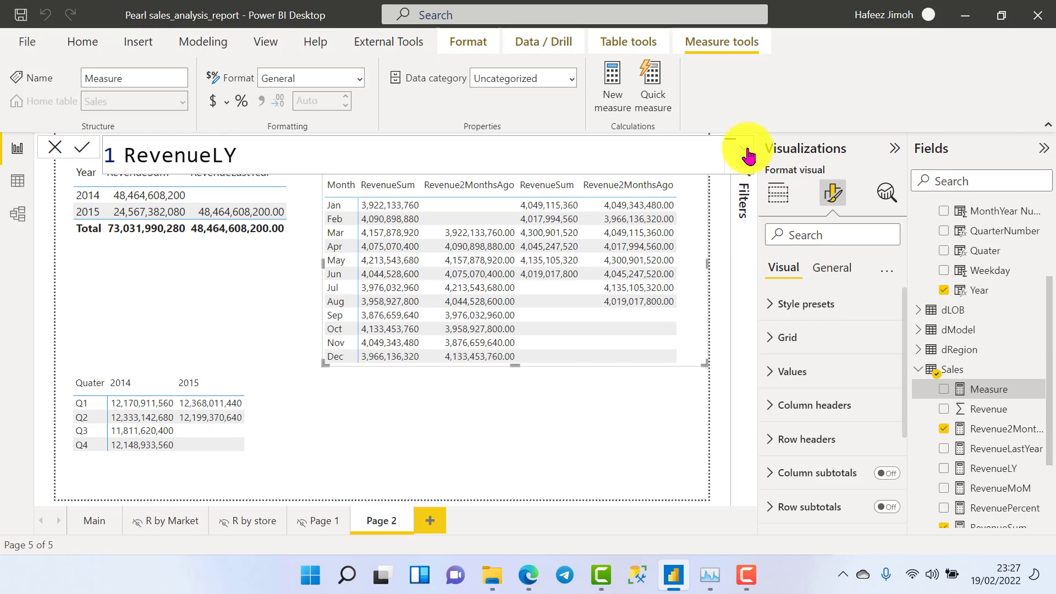
{"action": "key", "text": "BackSpace"}
{"action": "type", "text": "M = CAL"}
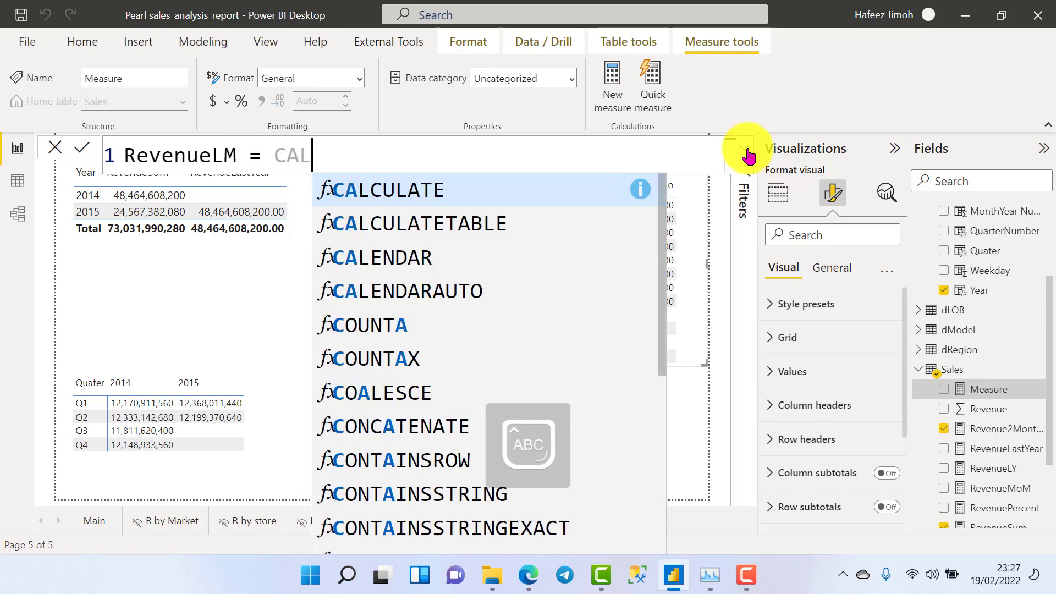
{"action": "type", "text": "CULATE(DC"}
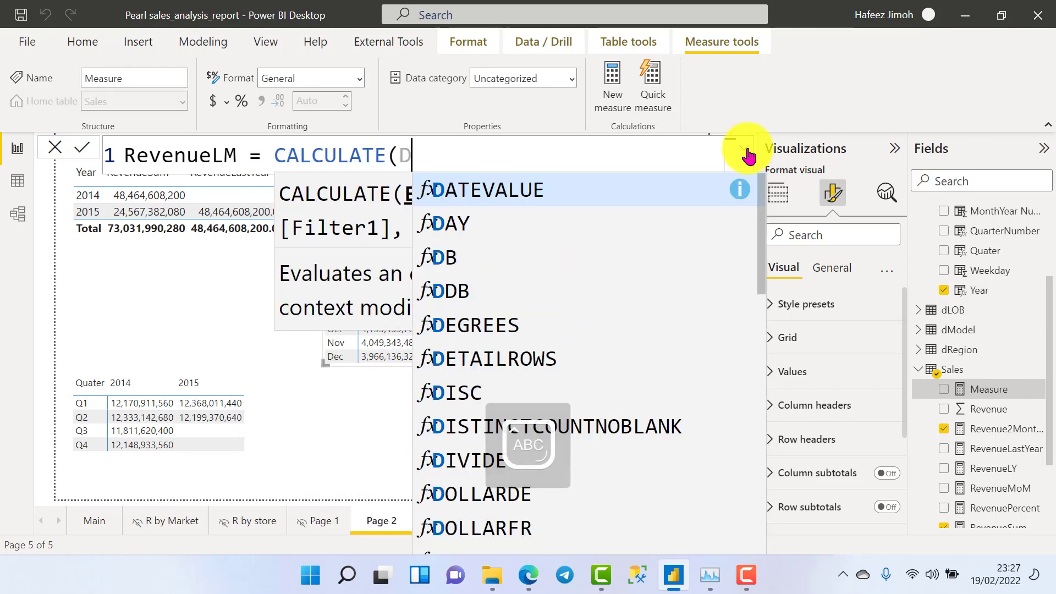
{"action": "key", "text": "BackSpace"}
{"action": "key", "text": "BackSpace"}
{"action": "type", "text": "dc"}
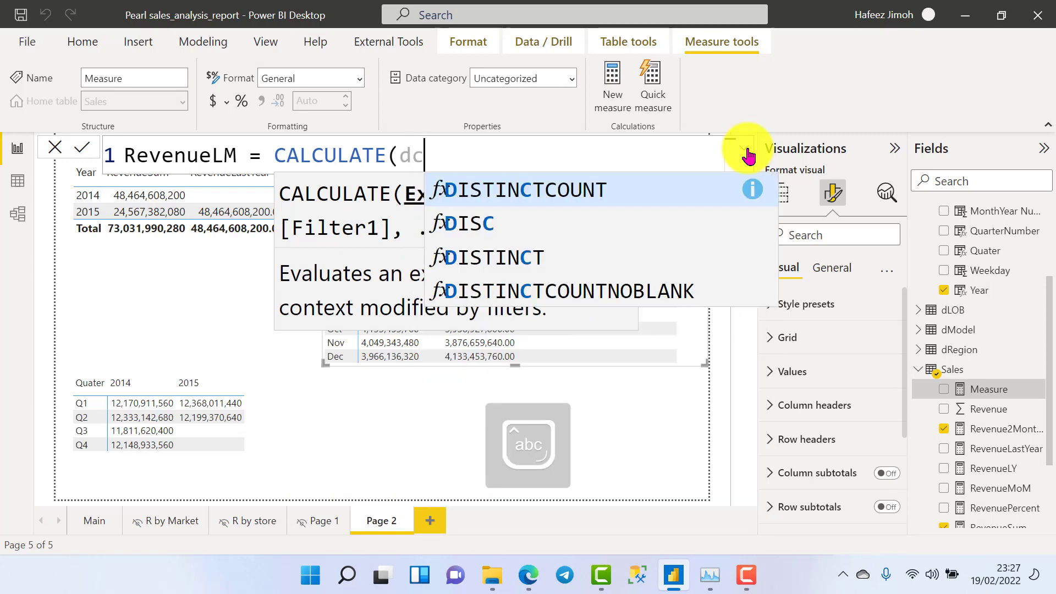
{"action": "key", "text": "BackSpace"}
{"action": "key", "text": "BackSpace"}
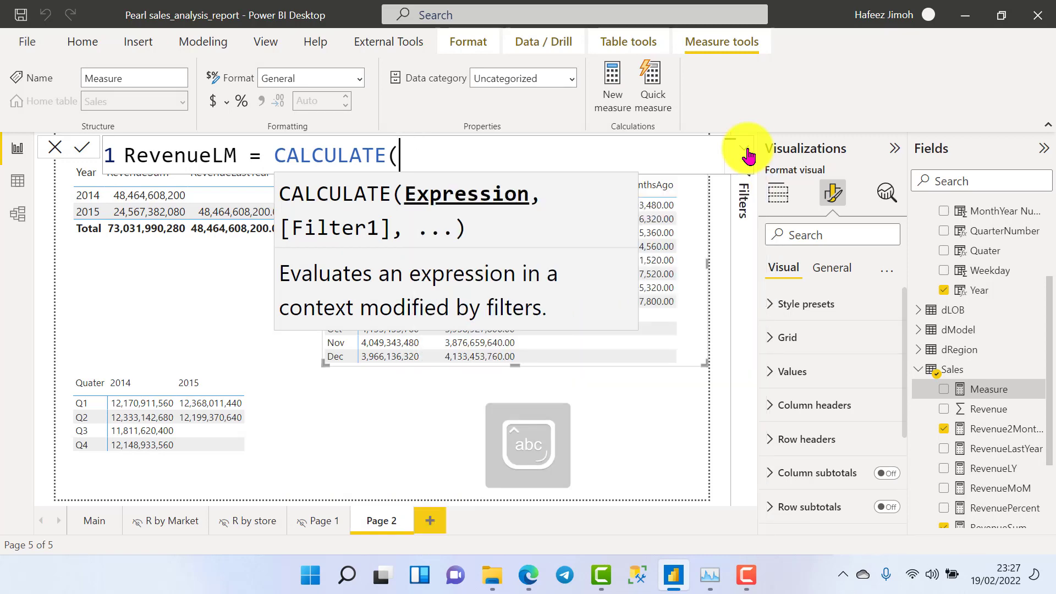
Use the [RevenueSum] measure as the CALCULATE expression in the RevenueLM formula.
{"action": "type", "text": "[r"}
{"action": "key", "text": "Down"}
{"action": "key", "text": "Down"}
{"action": "key", "text": "Down"}
{"action": "key", "text": "Down"}
{"action": "key", "text": "Down"}
{"action": "key", "text": "Down"}
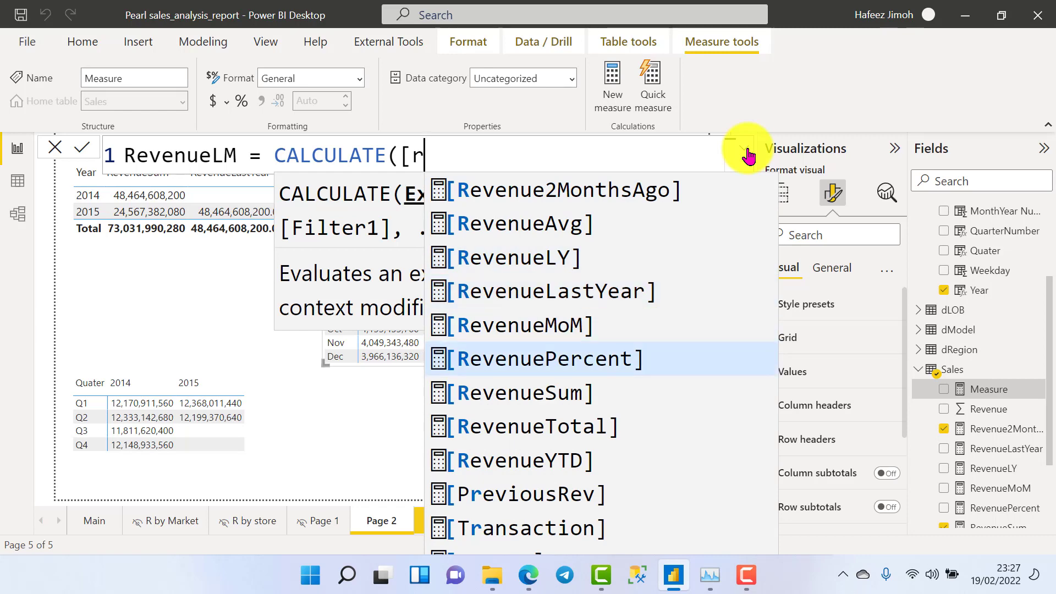
{"action": "key", "text": "Tab"}
{"action": "type", "text": ","}
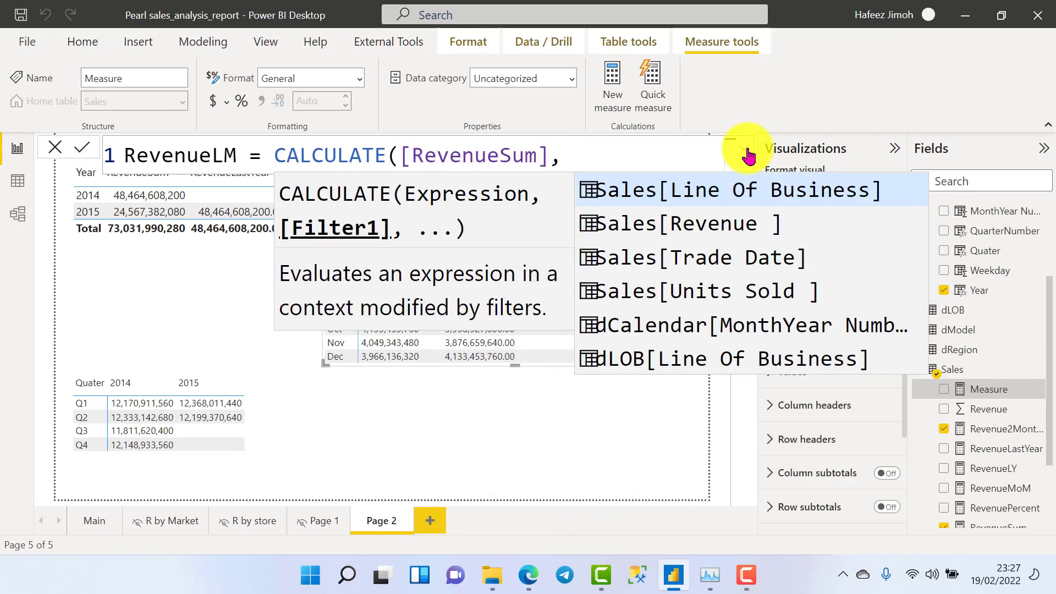
Complete the RevenueLM formula with PREVIOUSMONTH(dCalendar[Date]) as the filter and commit the measure.
{"action": "type", "text": " pre"}
{"action": "key", "text": "Down"}
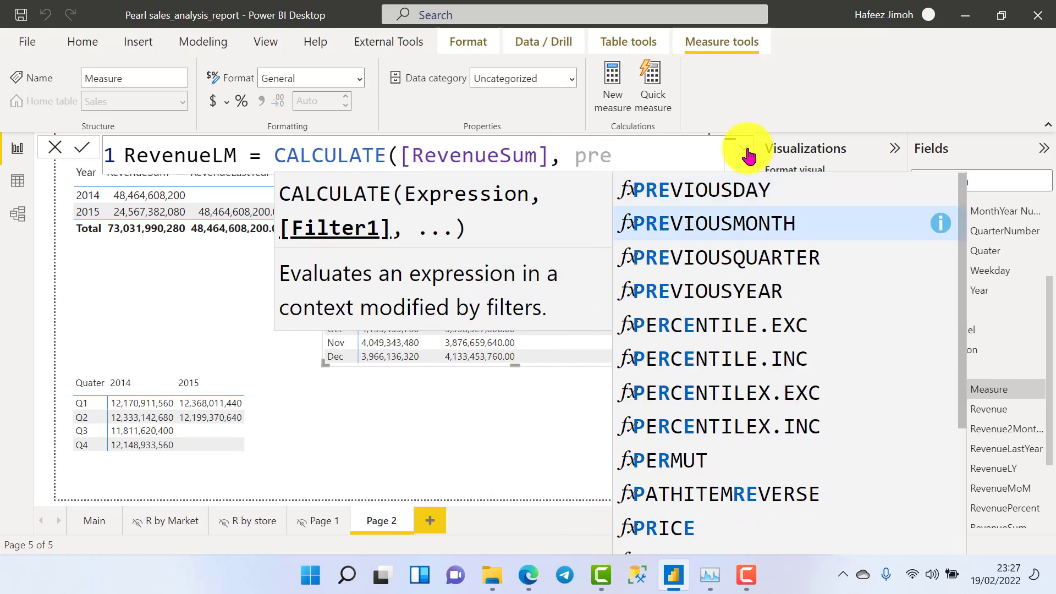
{"action": "key", "text": "Down"}
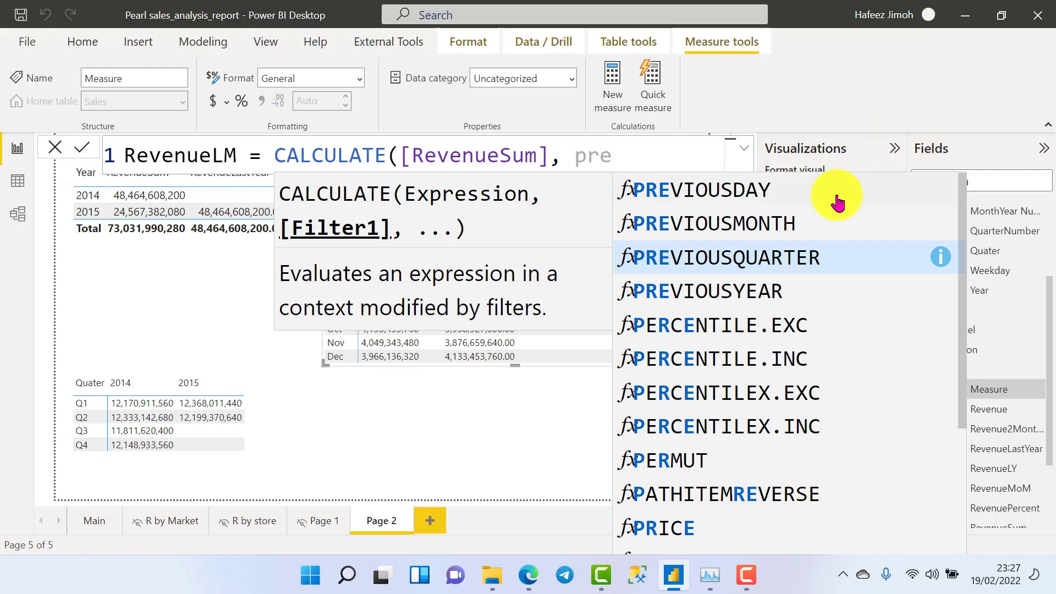
{"action": "key", "text": "Up"}
{"action": "left_click", "coordinate": [892, 209]}
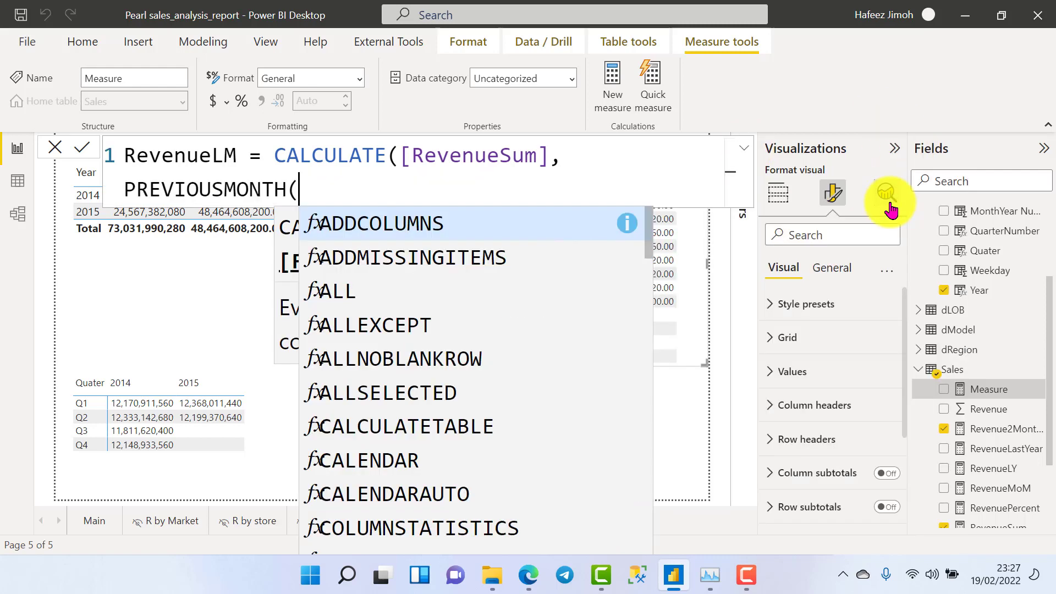
{"action": "type", "text": "dcal"}
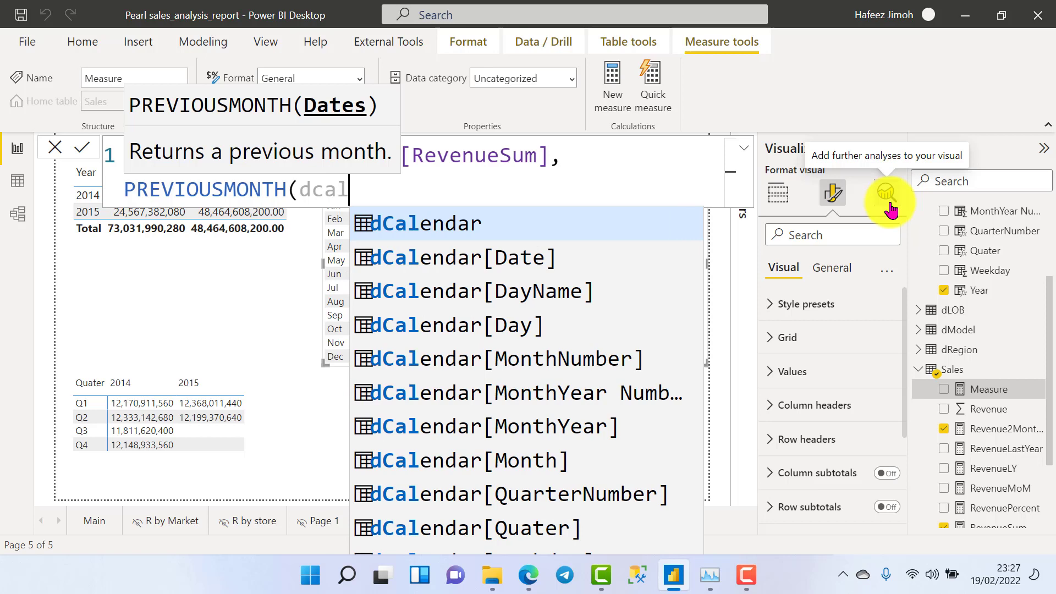
{"action": "key", "text": "Down"}
{"action": "key", "text": "Tab"}
{"action": "type", "text": "))"}
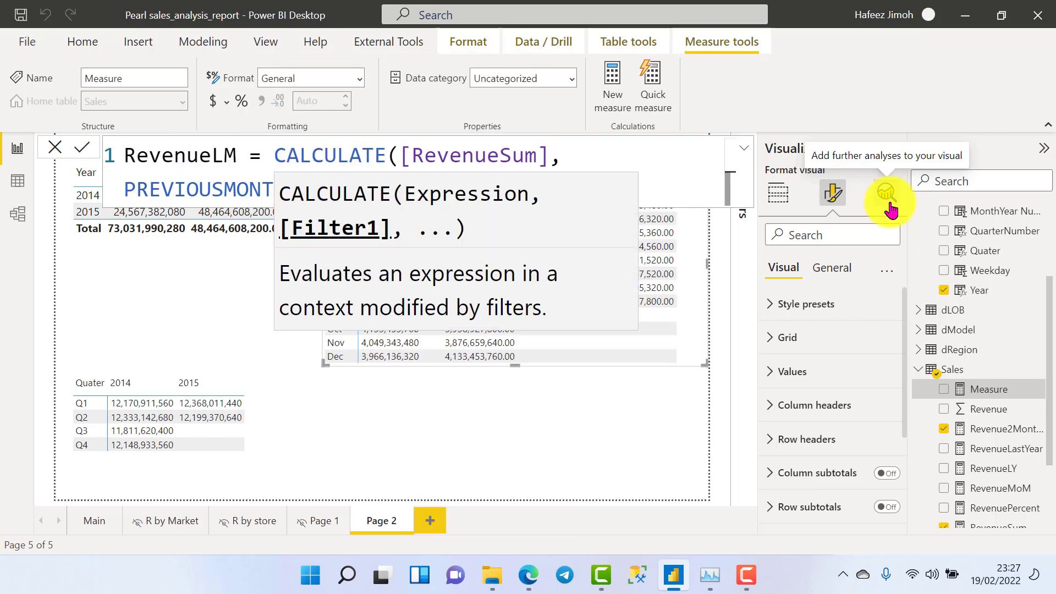
{"action": "key", "text": "Return"}
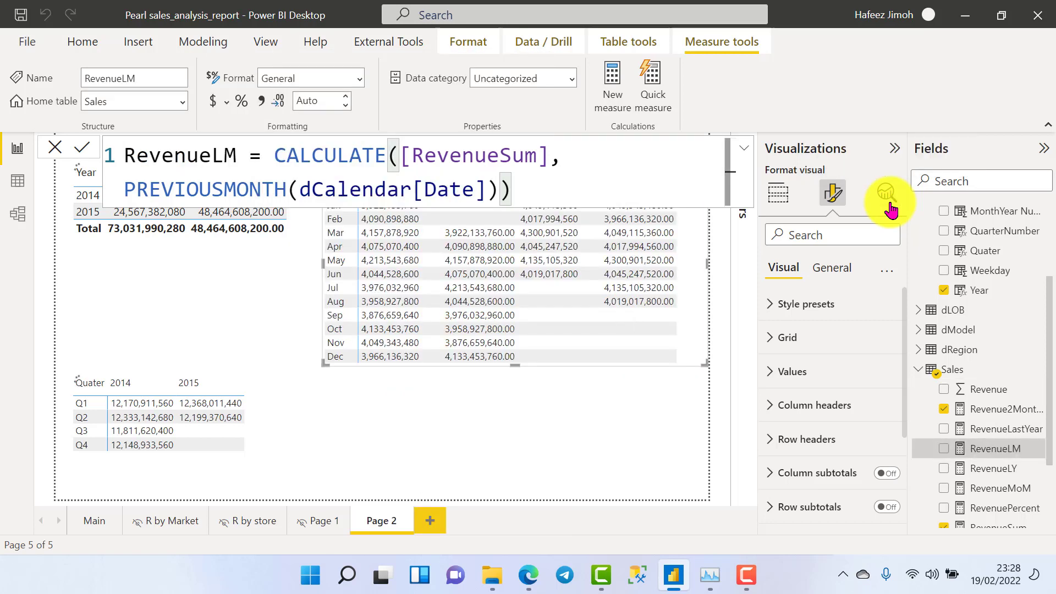
Add RevenueLM to the monthly revenue matrix, enlarging the visual slightly for comparison, and remove the measure again.
{"action": "left_click", "coordinate": [944, 449]}
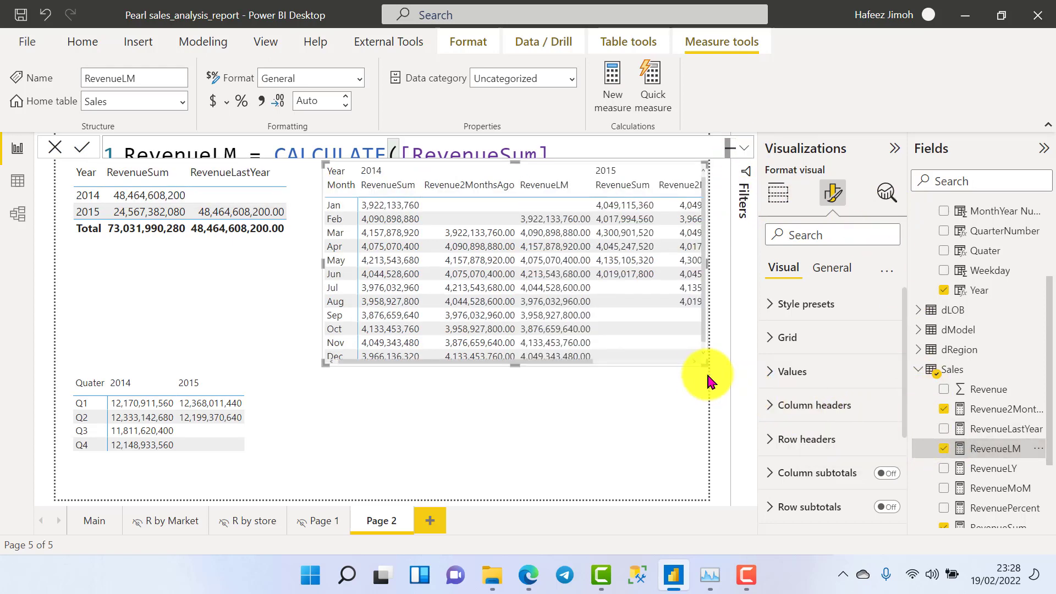
{"action": "left_click_drag", "start_coordinate": [701, 362], "coordinate": [732, 371]}
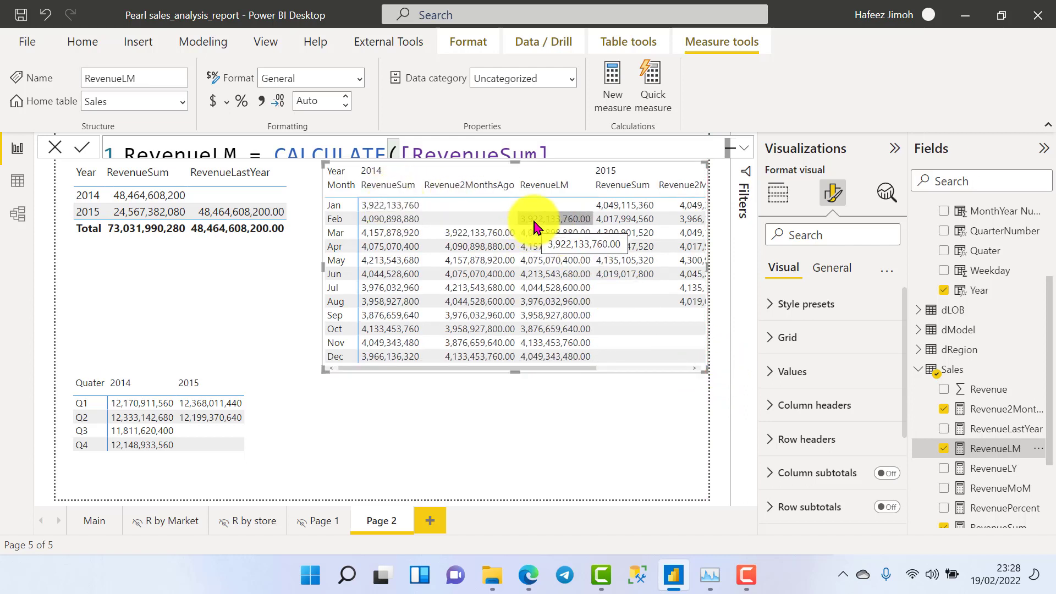
{"action": "left_click", "coordinate": [944, 449]}
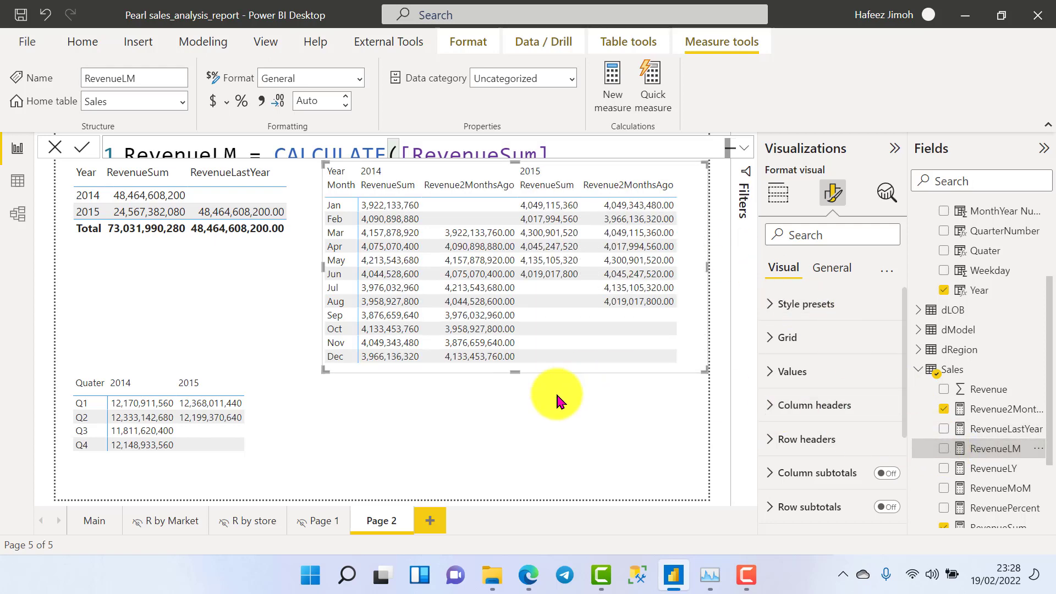
With the quarterly matrix selected, create a Sales measure named RevenuePreviousQuarter and begin its formula with CALCULATE.
{"action": "left_click", "coordinate": [307, 441]}
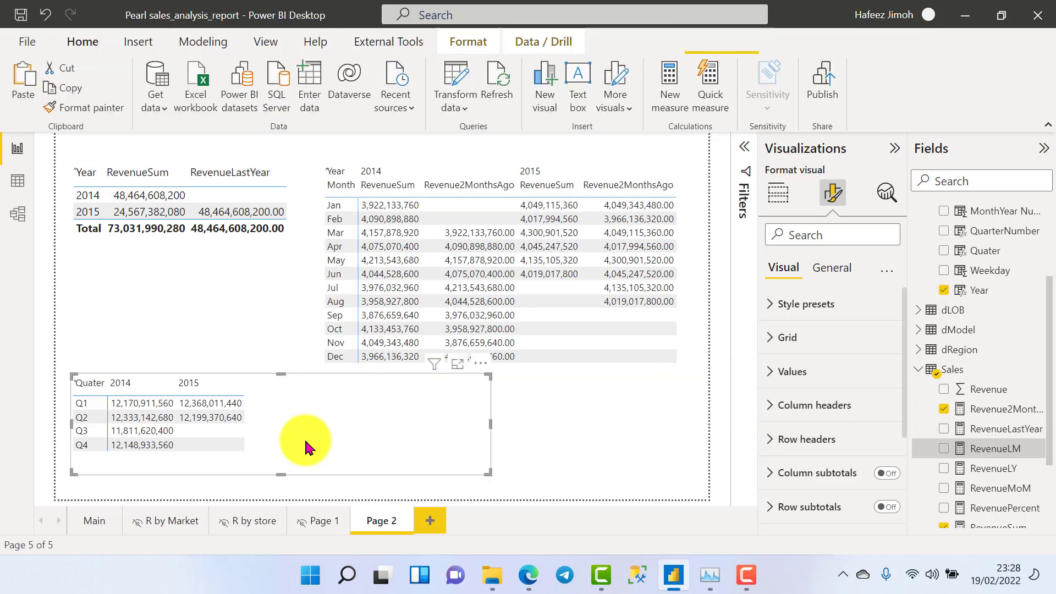
{"action": "right_click", "coordinate": [990, 468]}
{"action": "key", "text": "Escape"}
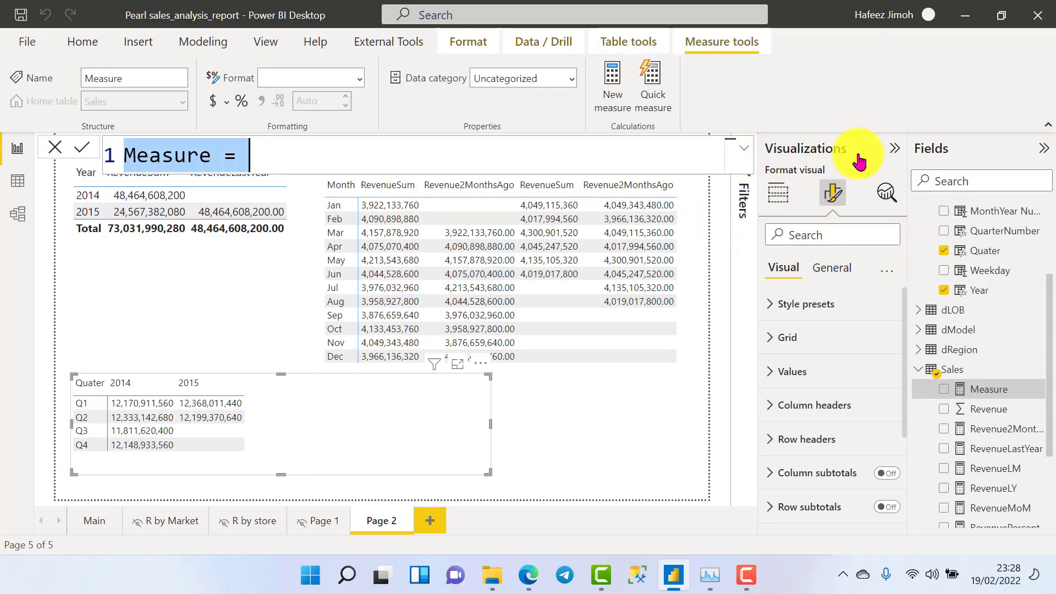
{"action": "type", "text": "RevenueP"}
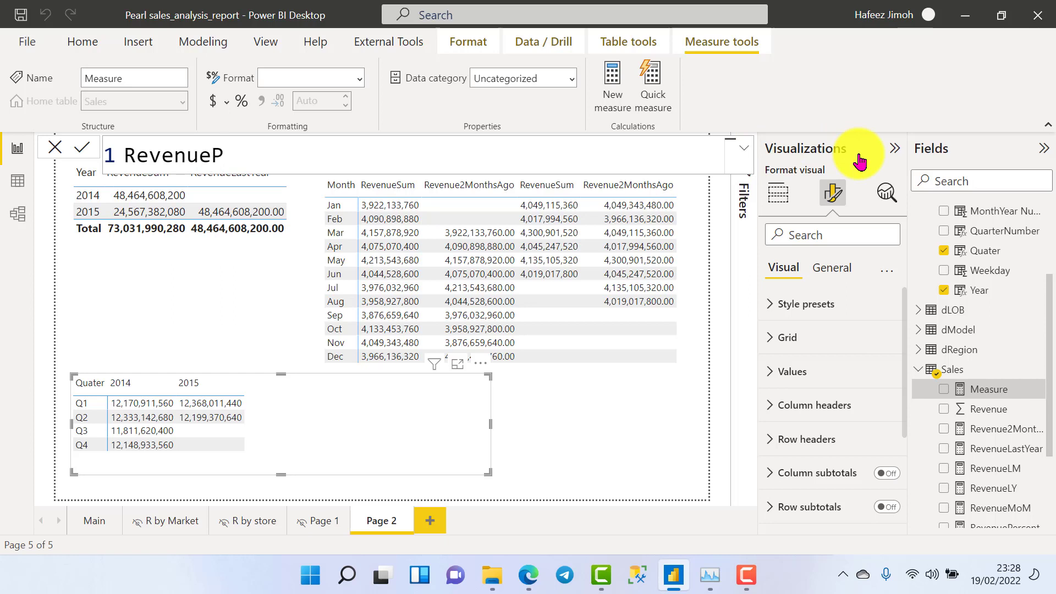
{"action": "type", "text": "revious"}
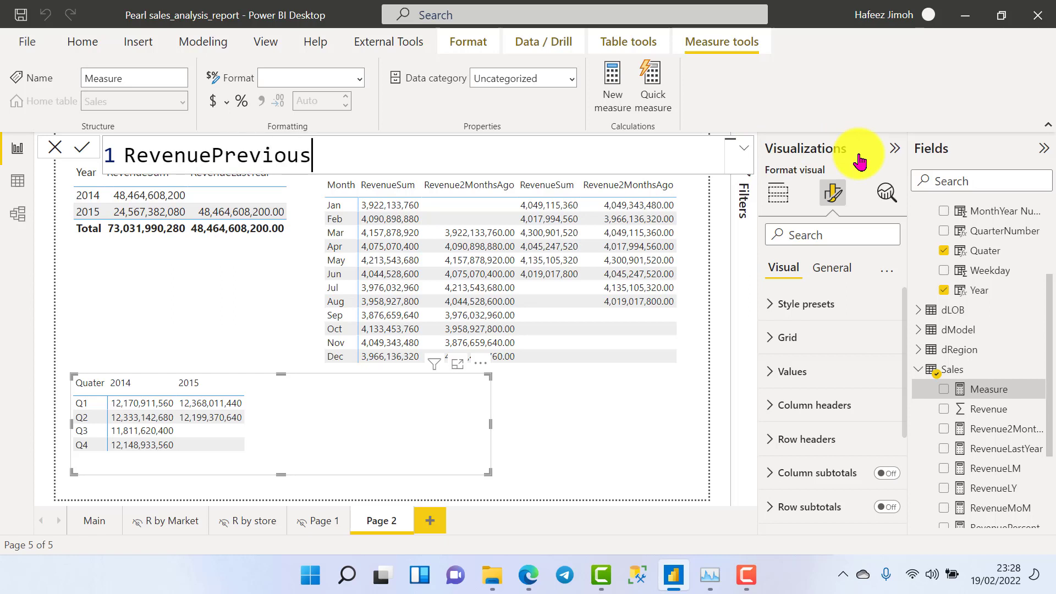
{"action": "type", "text": "Quarte"}
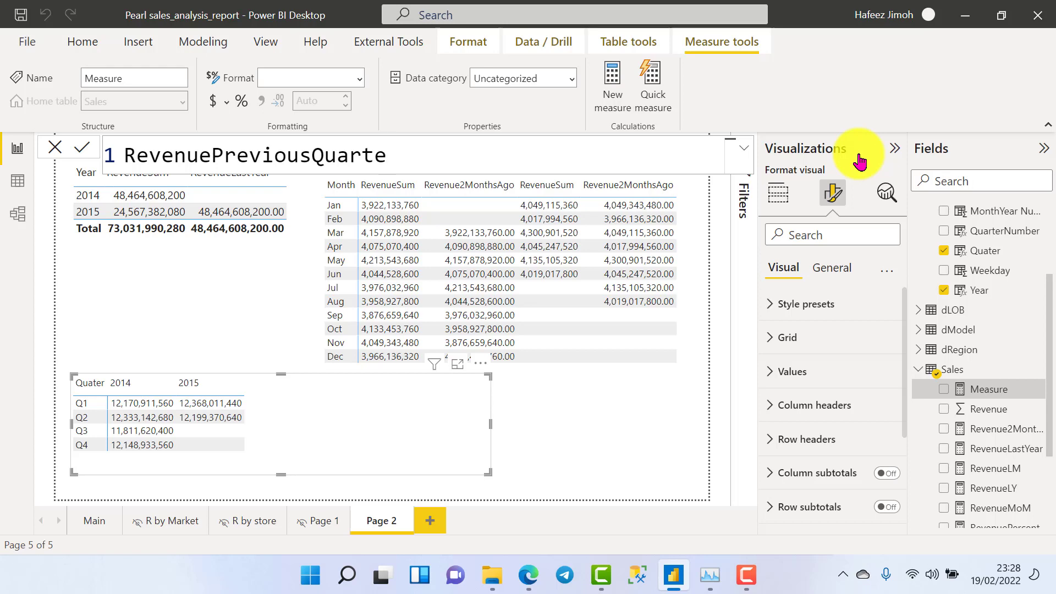
{"action": "type", "text": "r = C"}
{"action": "key", "text": "Tab"}
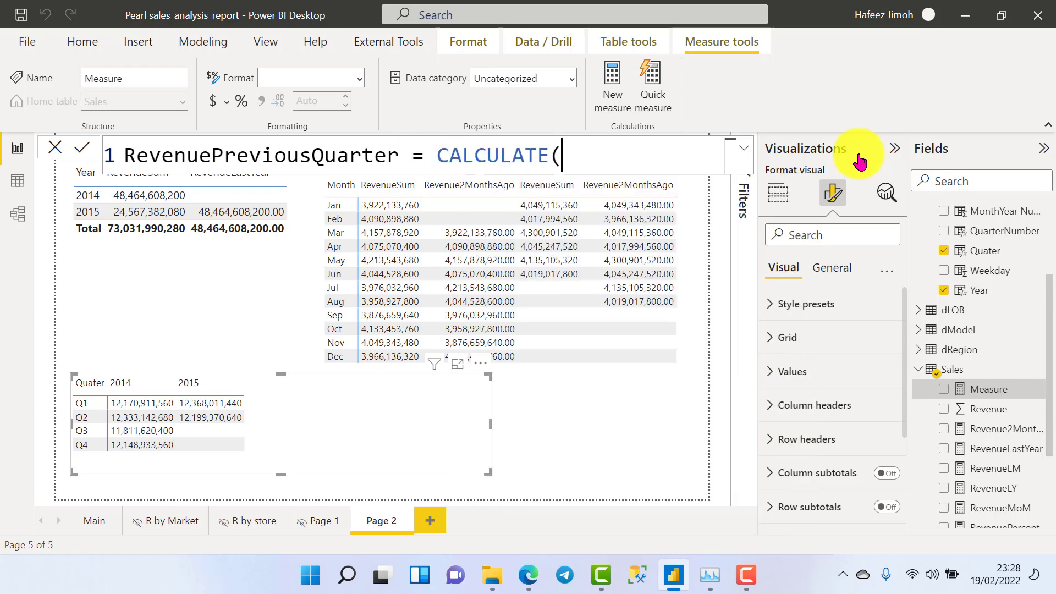
Use the [RevenueSum] measure as the CALCULATE expression in the RevenuePreviousQuarter formula and start the filter argument on a new line.
{"action": "type", "text": "[re"}
{"action": "key", "text": "Down"}
{"action": "key", "text": "Down"}
{"action": "key", "text": "Down"}
{"action": "key", "text": "Down"}
{"action": "key", "text": "Down"}
{"action": "key", "text": "Down"}
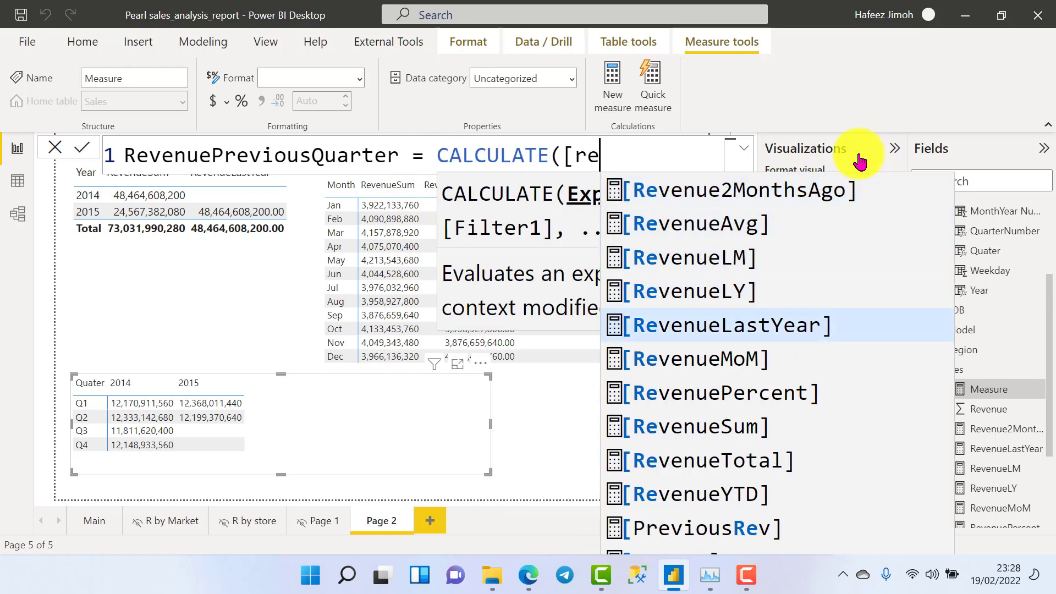
{"action": "key", "text": "Down"}
{"action": "key", "text": "Tab"}
{"action": "key", "text": "shift+Return"}
{"action": "type", "text": ","}
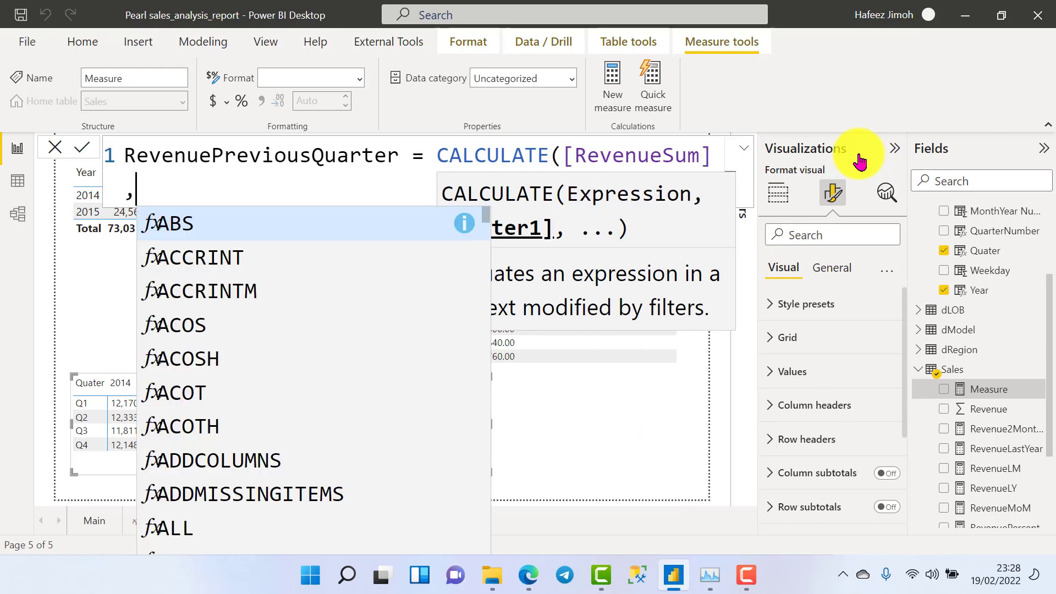
Add DATEADD as the filter of the RevenuePreviousQuarter formula, with dCalendar[Date] as its dates argument.
{"action": "type", "text": "date"}
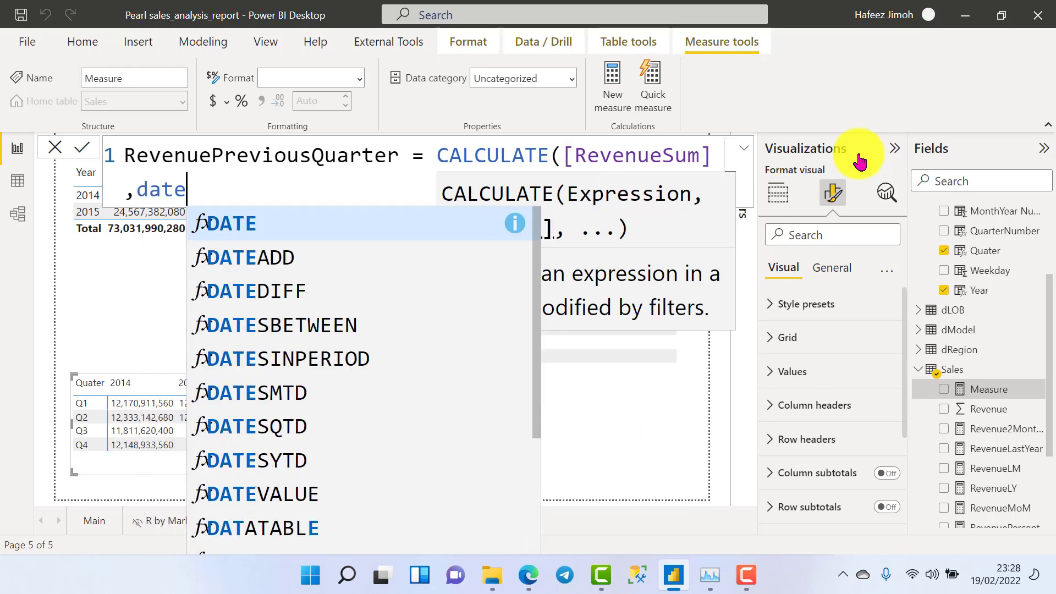
{"action": "key", "text": "Down"}
{"action": "key", "text": "Tab"}
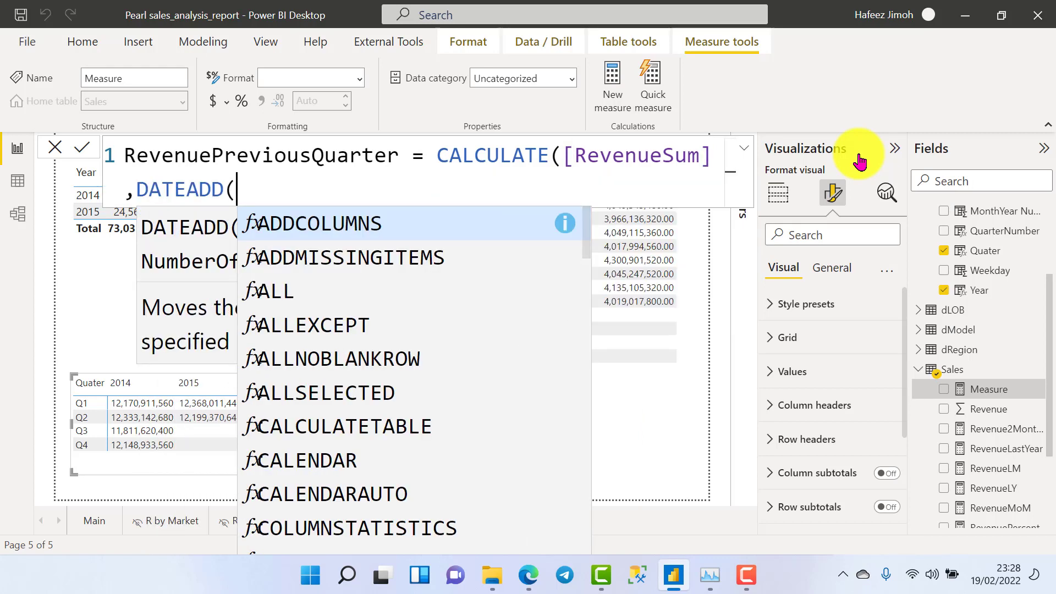
{"action": "type", "text": "dca"}
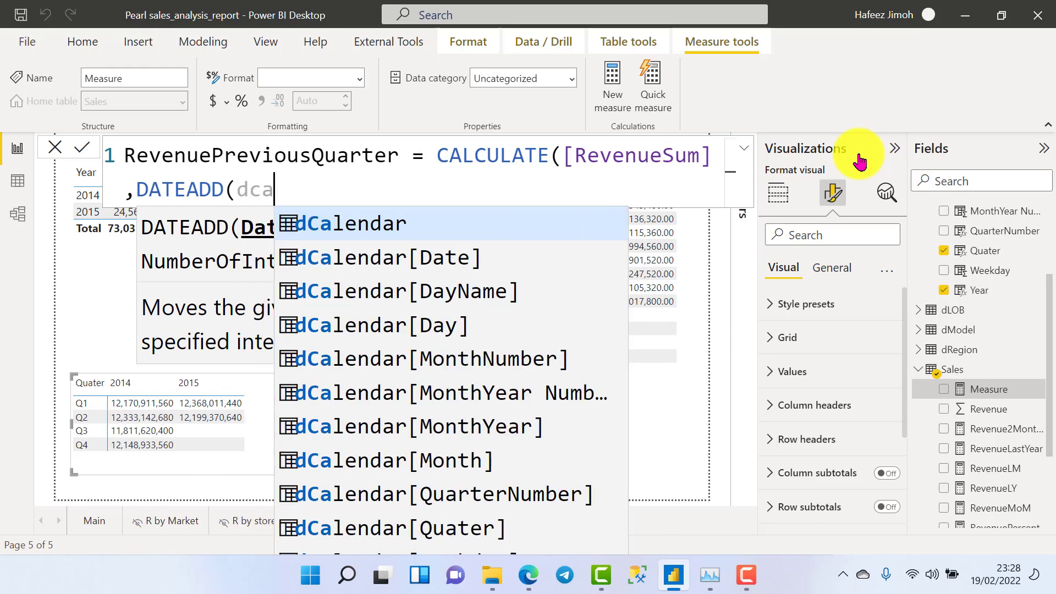
{"action": "key", "text": "Down"}
{"action": "key", "text": "Tab"}
{"action": "type", "text": ","}
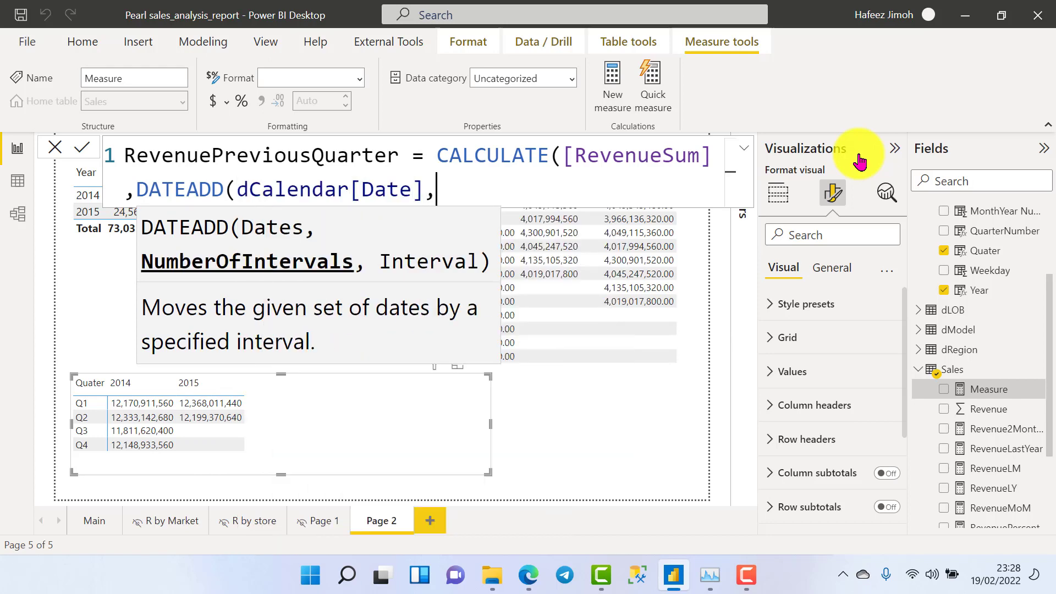
Complete the DATEADD function with -1 as the number of intervals and QUARTER as the interval, and commit the measure.
{"action": "type", "text": "-1,"}
{"action": "key", "text": "Down"}
{"action": "key", "text": "Down"}
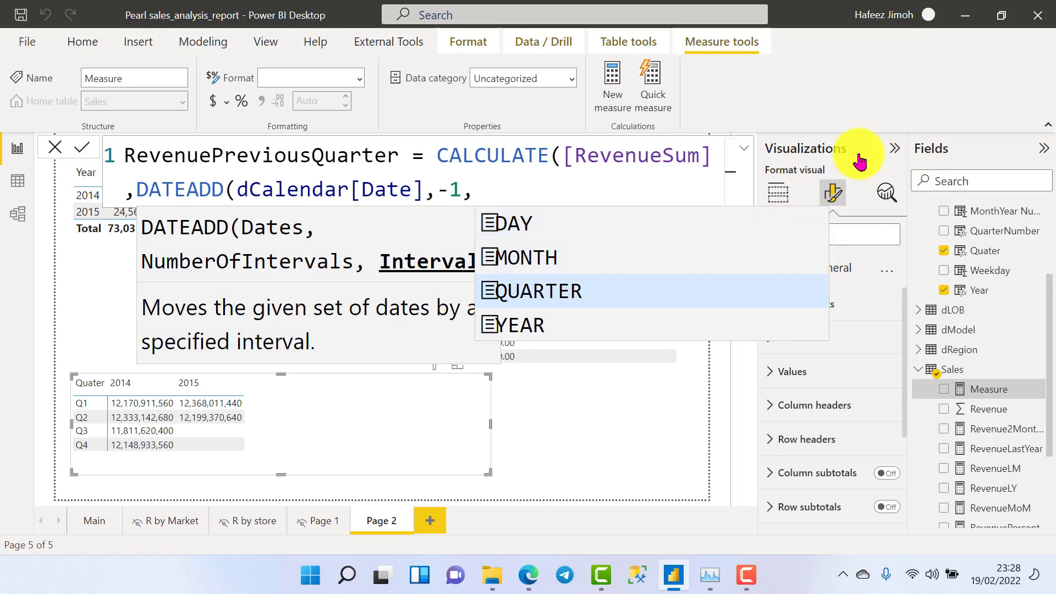
{"action": "key", "text": "Tab"}
{"action": "type", "text": "))"}
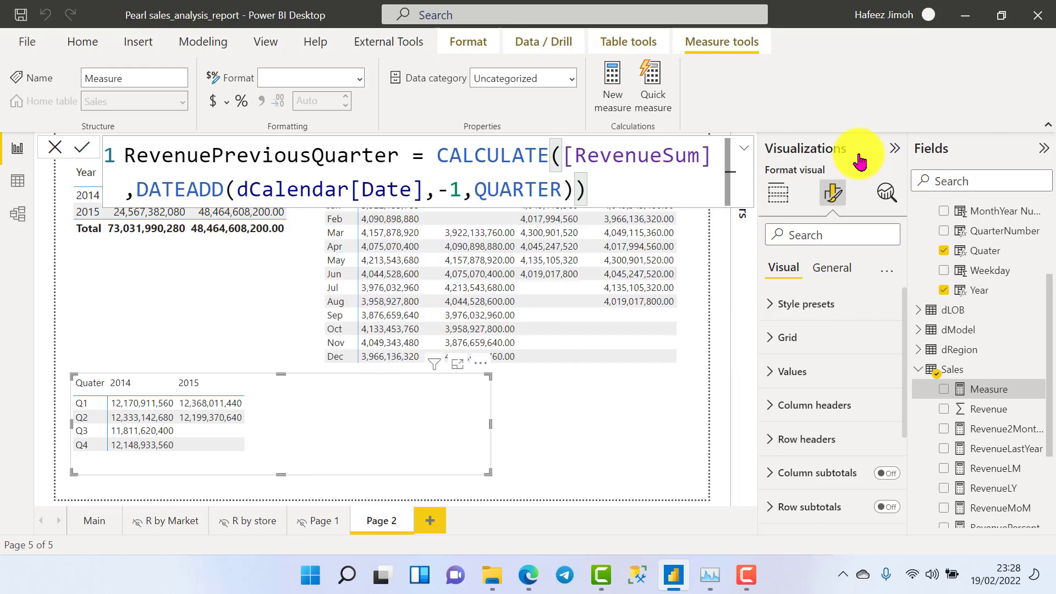
{"action": "key", "text": "Return"}
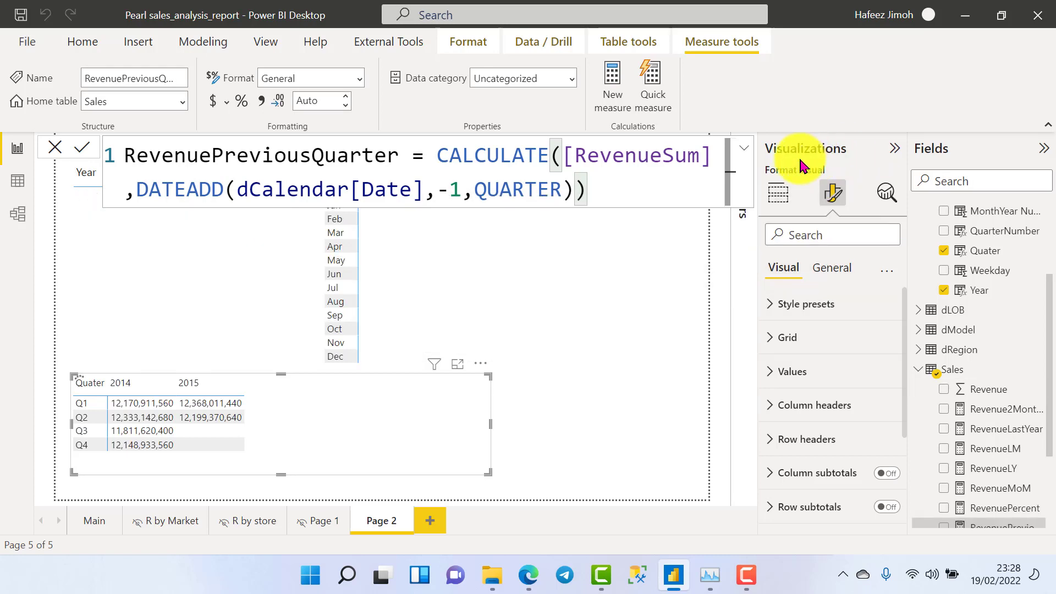
Collapse the formula editor and add the RevenuePreviousQuarter measure to the quarterly matrix.
{"action": "left_click", "coordinate": [745, 152]}
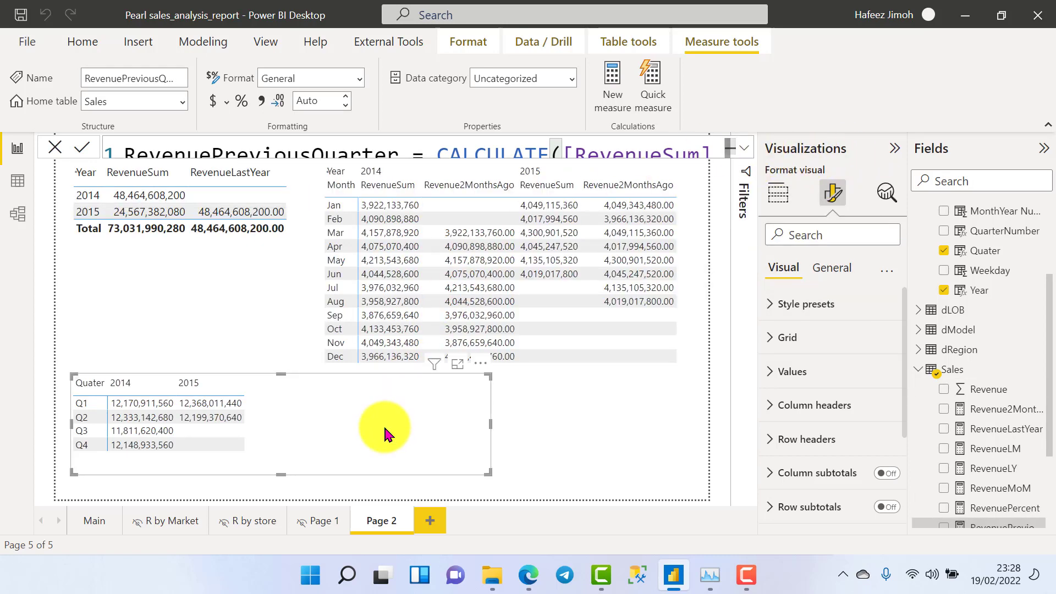
{"action": "scroll", "coordinate": [955, 435], "scroll_direction": "down", "scroll_amount": 3}
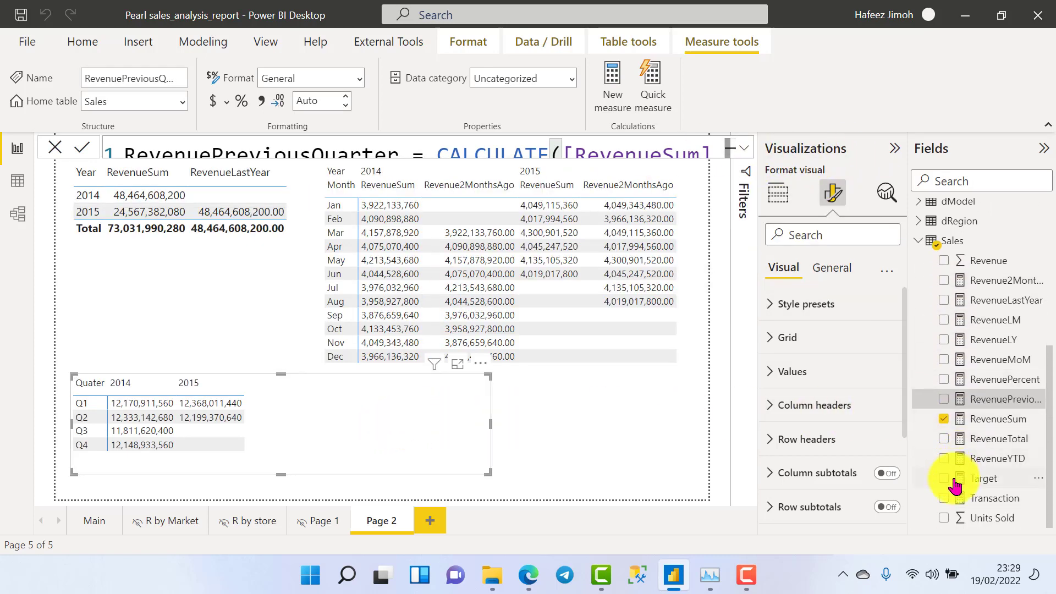
{"action": "left_click", "coordinate": [943, 400]}
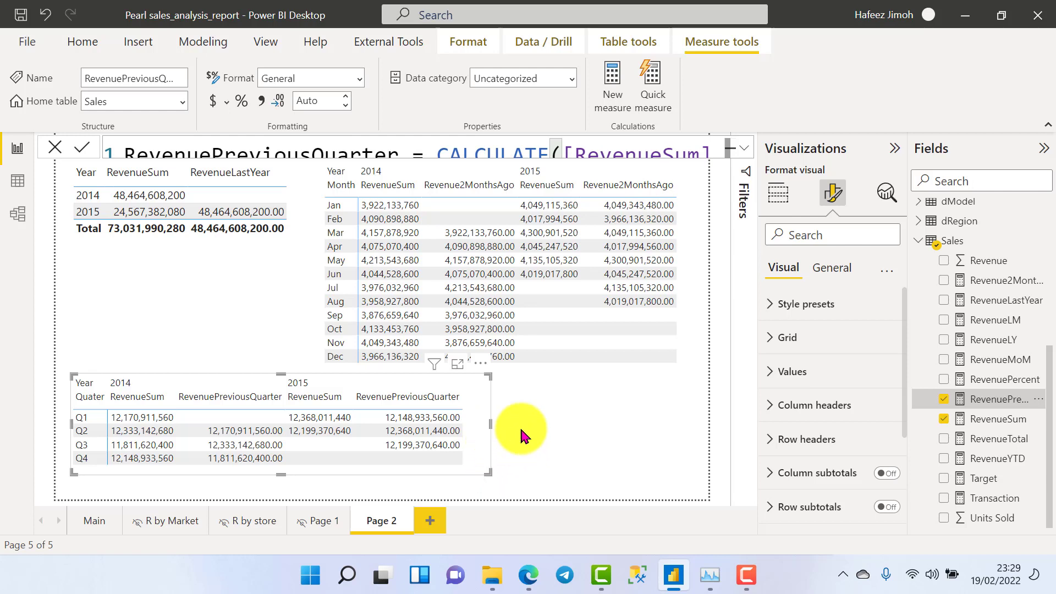
Create a Sales measure named RevenueNextYear and begin its formula with CALCULATE.
{"action": "right_click", "coordinate": [986, 443]}
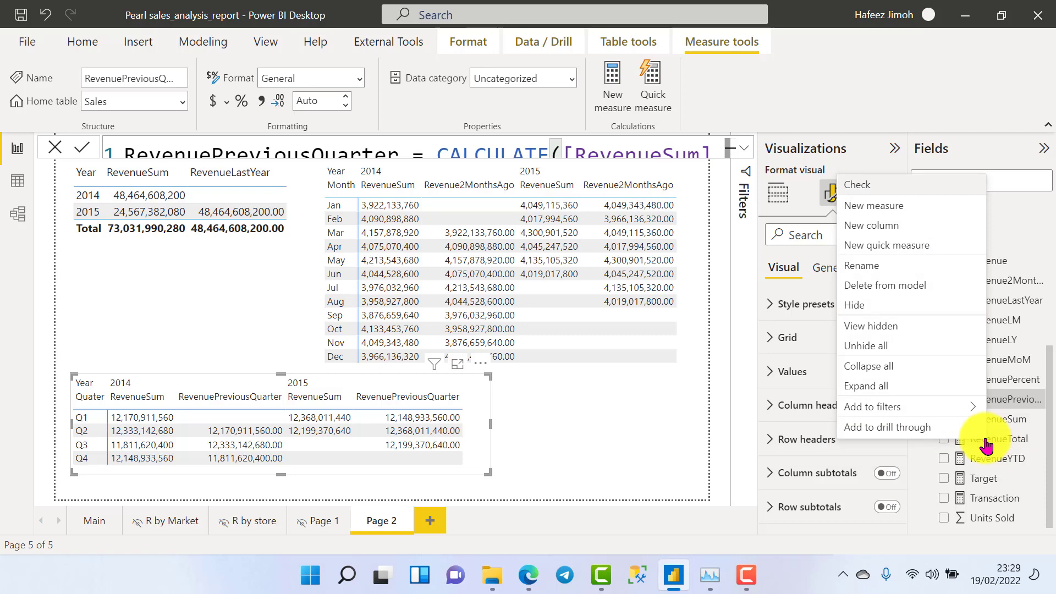
{"action": "left_click", "coordinate": [922, 210]}
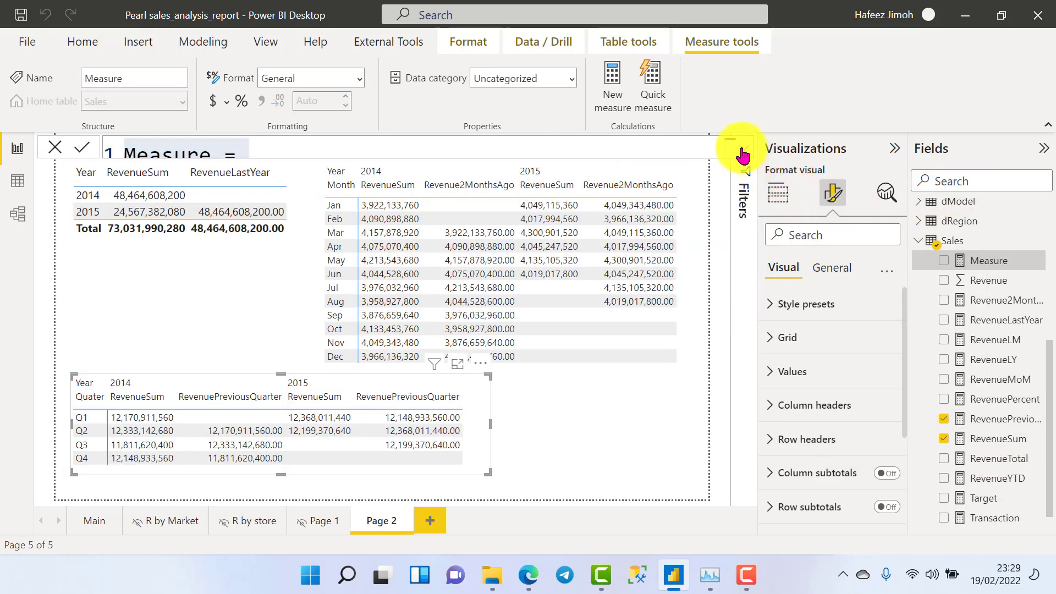
{"action": "type", "text": "Revenue"}
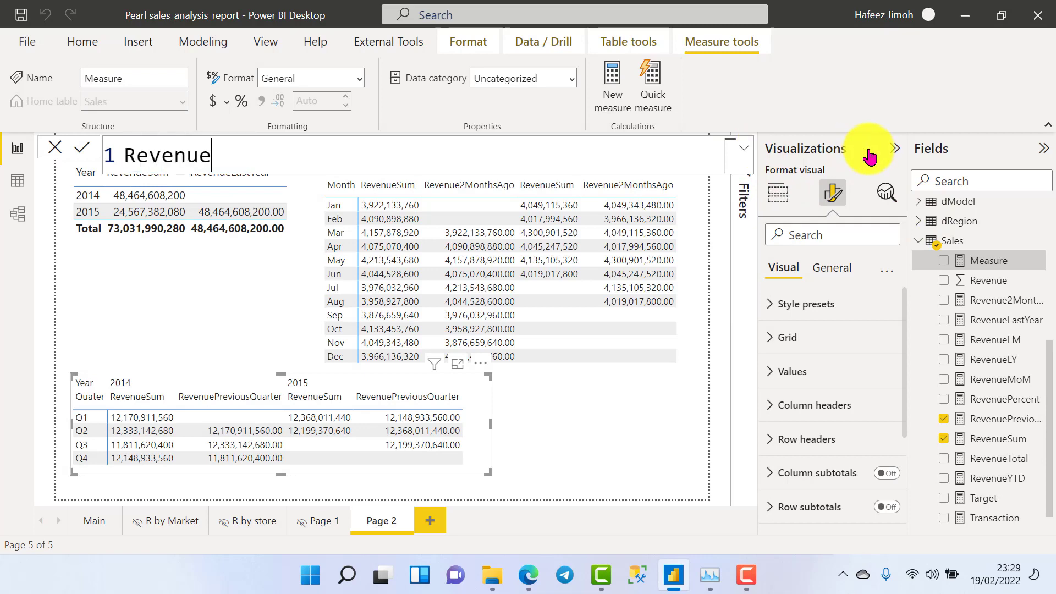
{"action": "type", "text": "NextYear"}
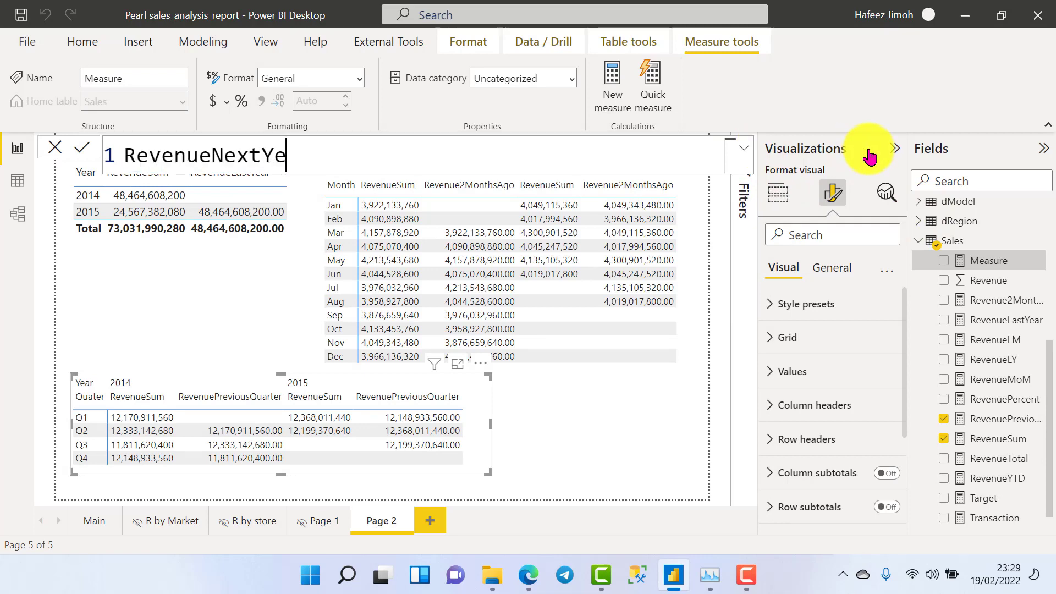
{"action": "type", "text": "al"}
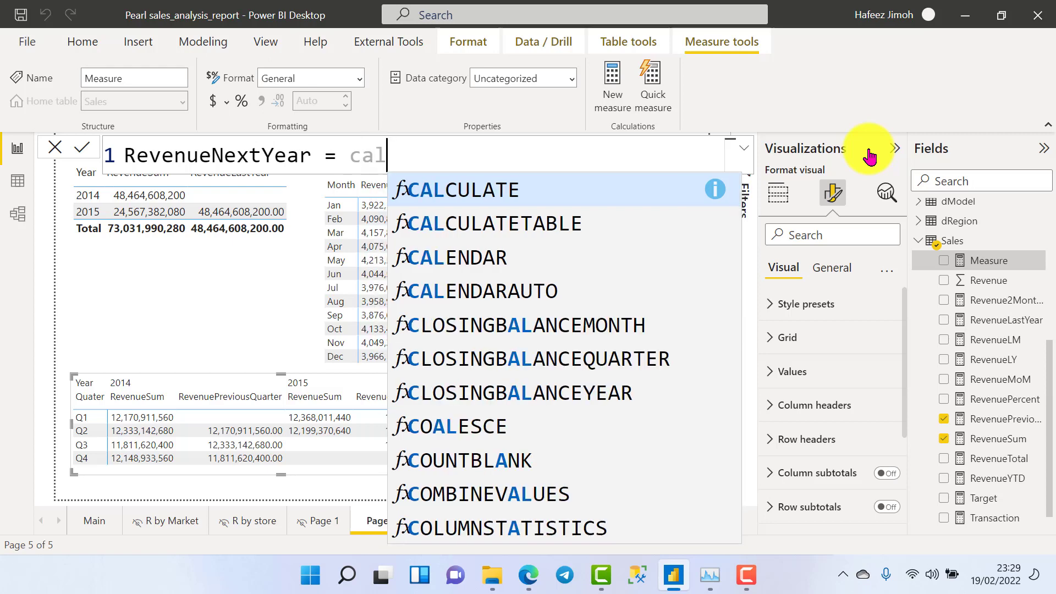
{"action": "key", "text": "Tab"}
Use the [RevenueSum] measure as the CALCULATE expression in the RevenueNextYear formula.
{"action": "type", "text": "[rev"}
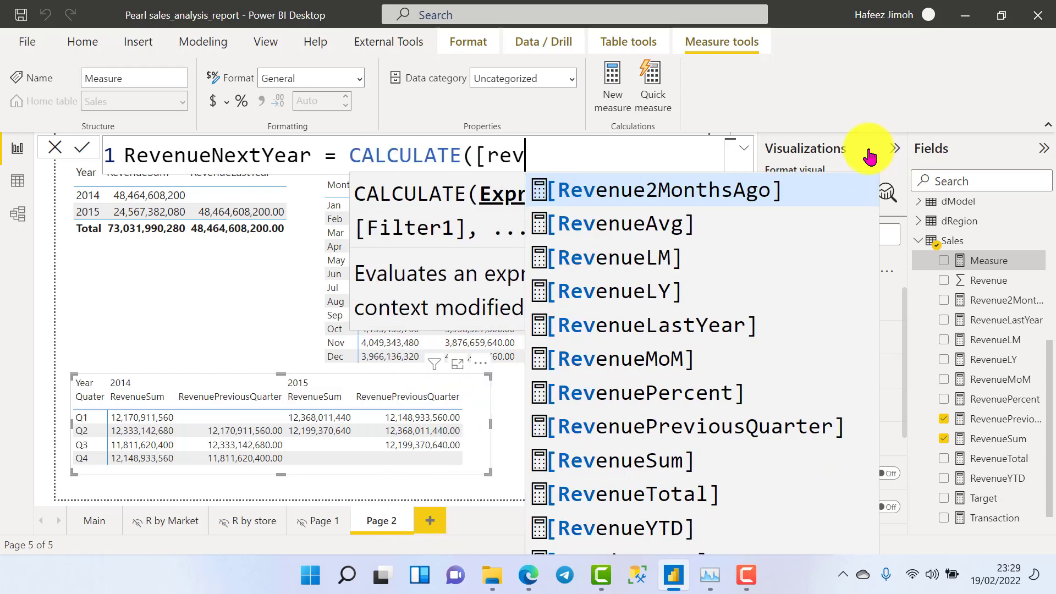
{"action": "key", "text": "Down"}
{"action": "key", "text": "Down"}
{"action": "key", "text": "Down"}
{"action": "key", "text": "Down"}
{"action": "key", "text": "Down"}
{"action": "key", "text": "Down"}
{"action": "key", "text": "Down"}
{"action": "key", "text": "Down"}
{"action": "key", "text": "Tab"}
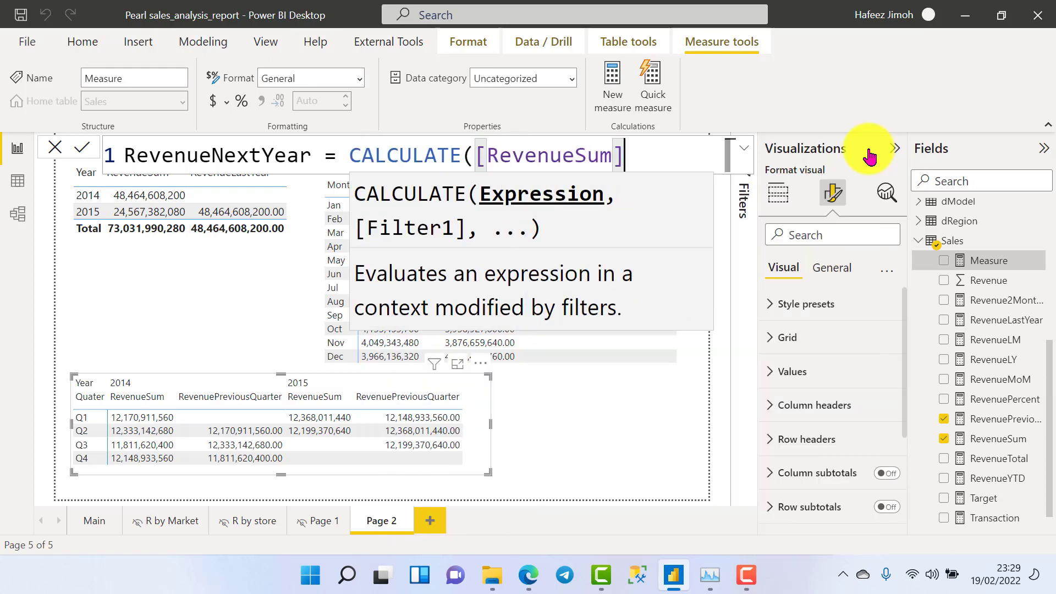
Add DATEADD as the filter of the RevenueNextYear formula, with dCalendar[Date] as its dates argument.
{"action": "type", "text": ", dat"}
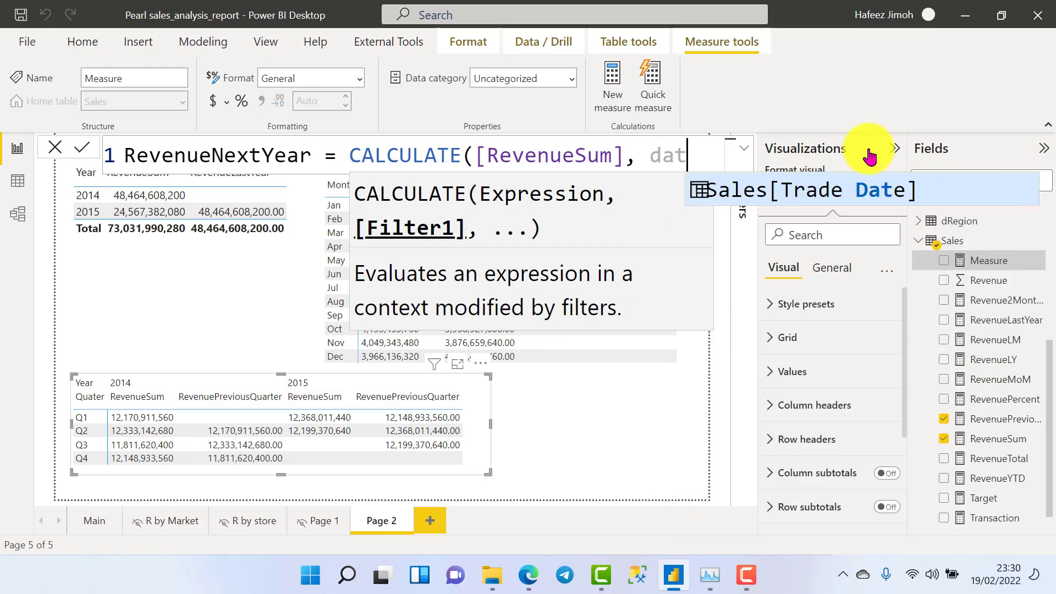
{"action": "type", "text": "ea"}
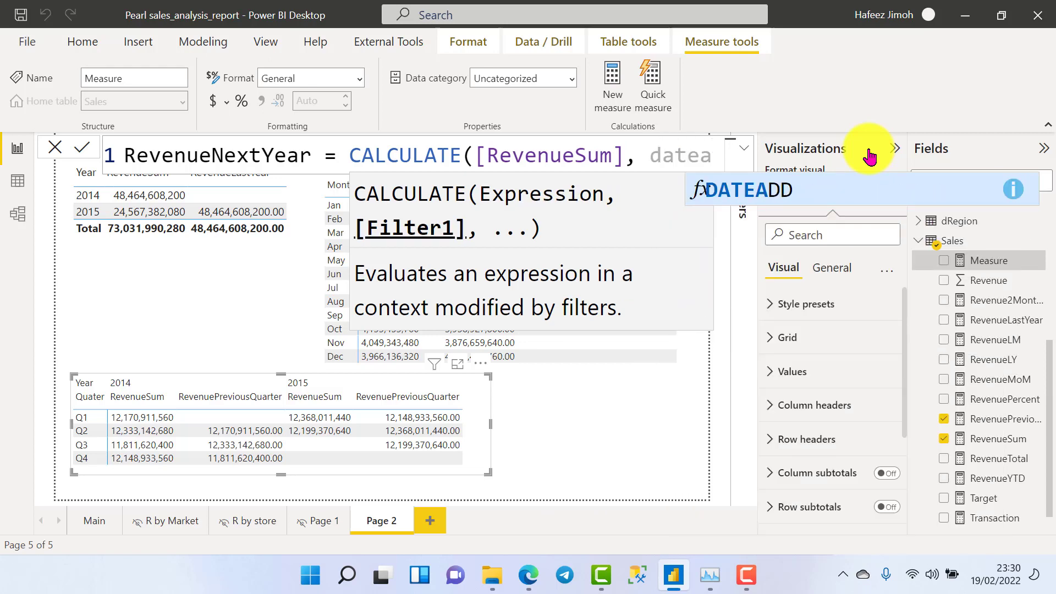
{"action": "key", "text": "Tab"}
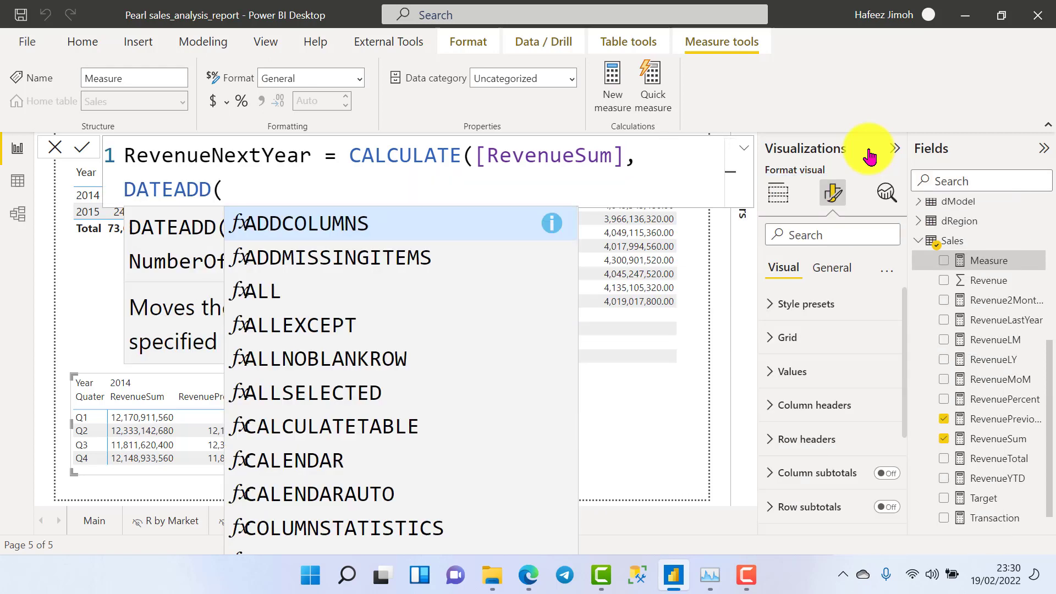
{"action": "type", "text": "dcal"}
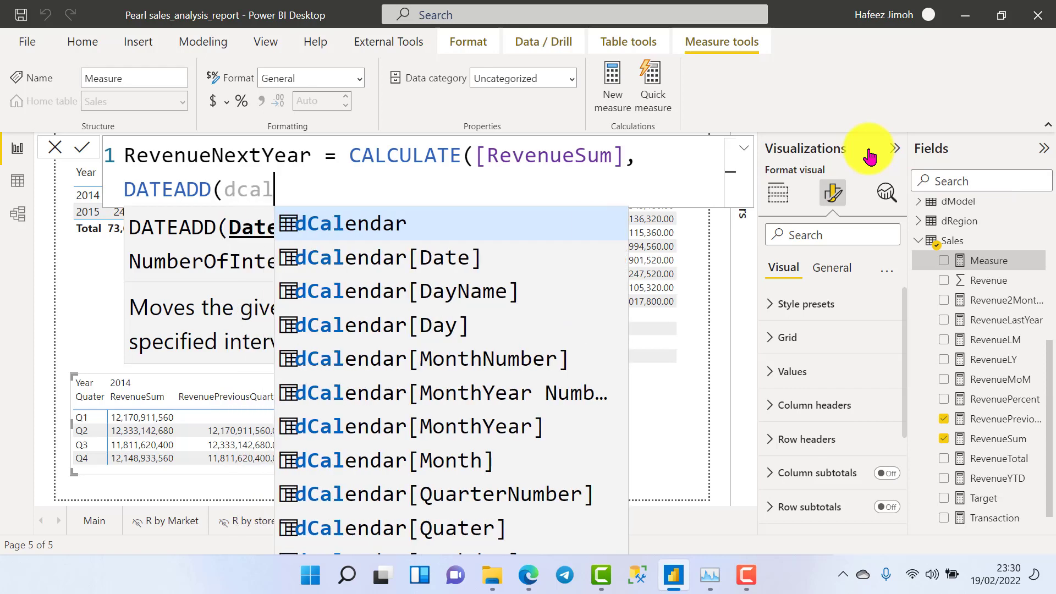
{"action": "key", "text": "Down"}
{"action": "key", "text": "Tab"}
{"action": "type", "text": ", "}
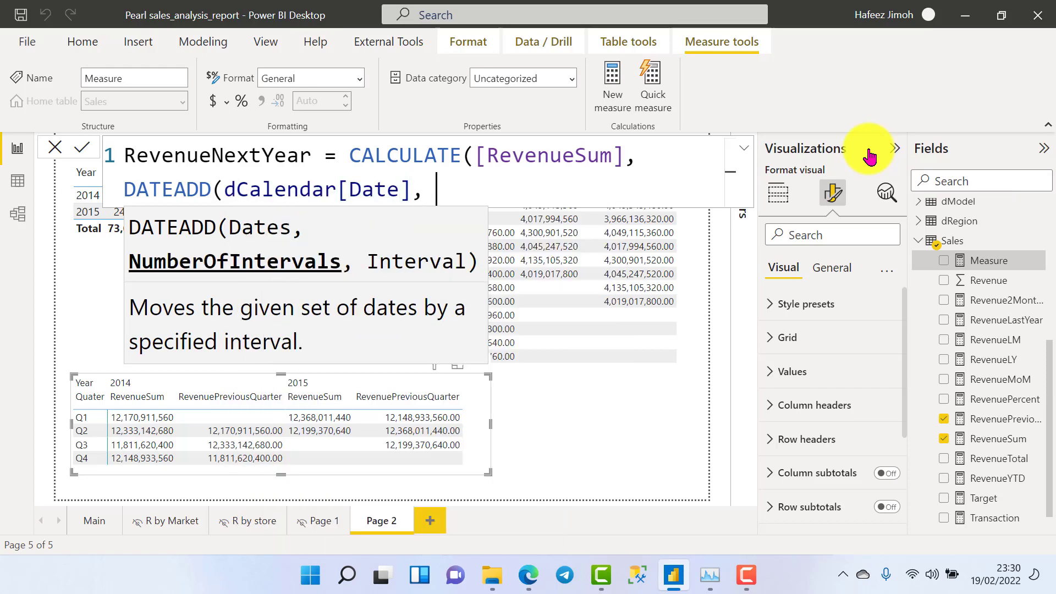
Complete the DATEADD function with 1 as the number of intervals and YEAR as the interval, and commit the RevenueNextYear measure.
{"action": "type", "text": "1,"}
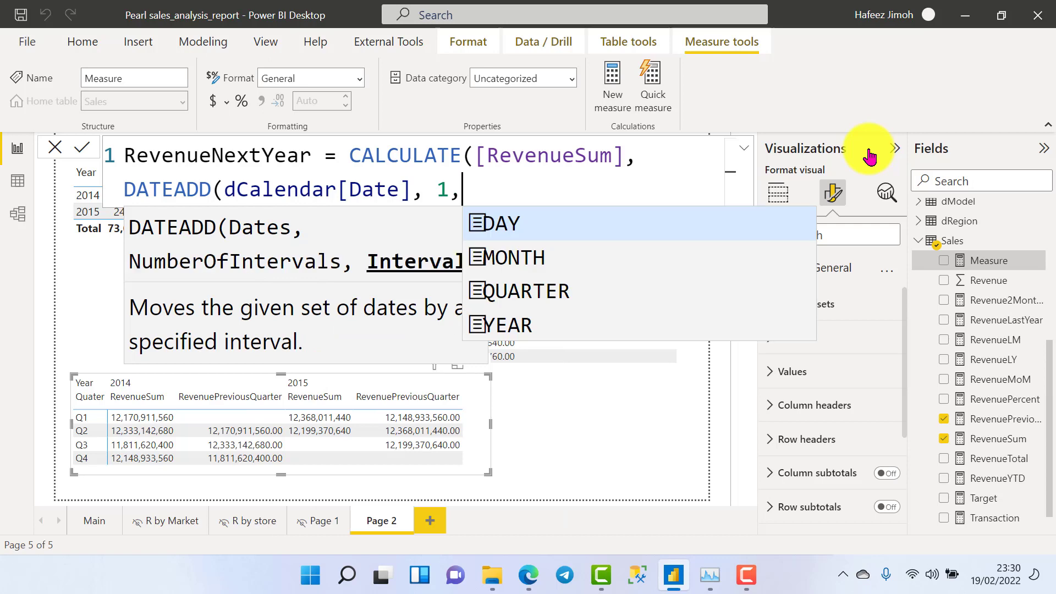
{"action": "key", "text": "Down"}
{"action": "key", "text": "Down"}
{"action": "key", "text": "Down"}
{"action": "key", "text": "Tab"}
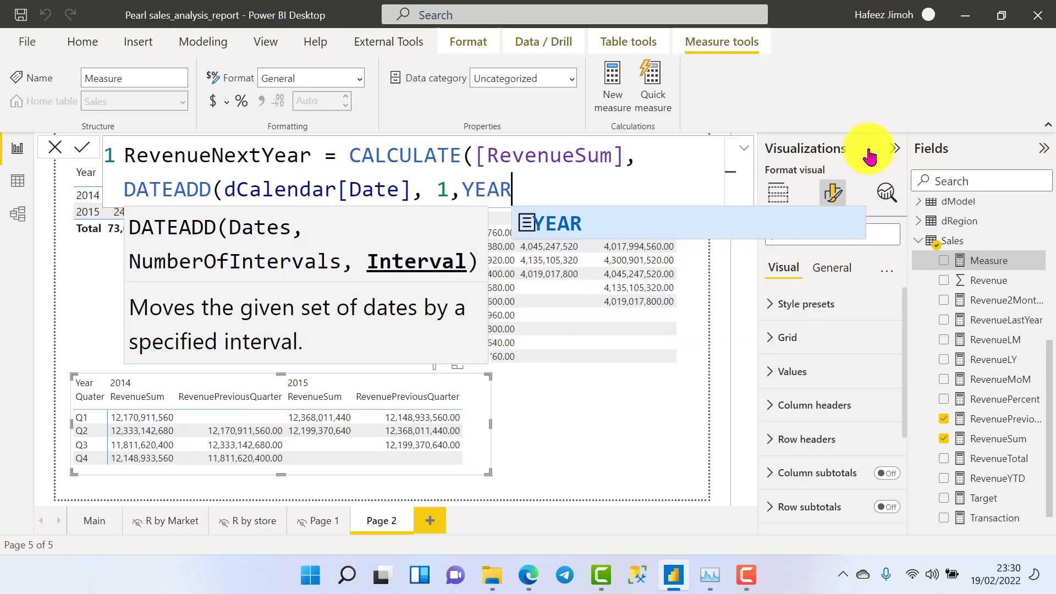
{"action": "type", "text": "))"}
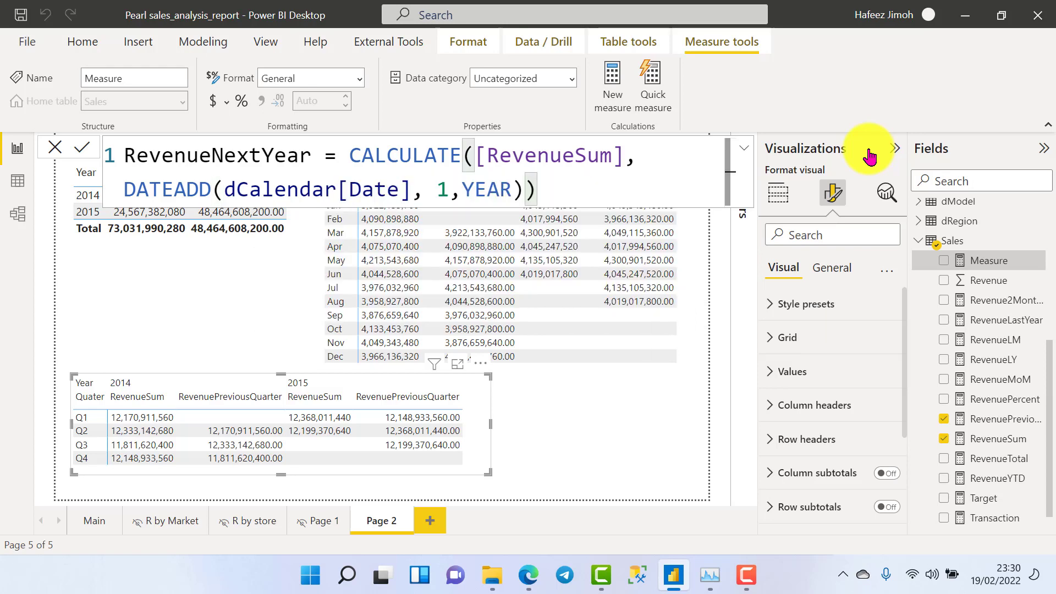
{"action": "key", "text": "Return"}
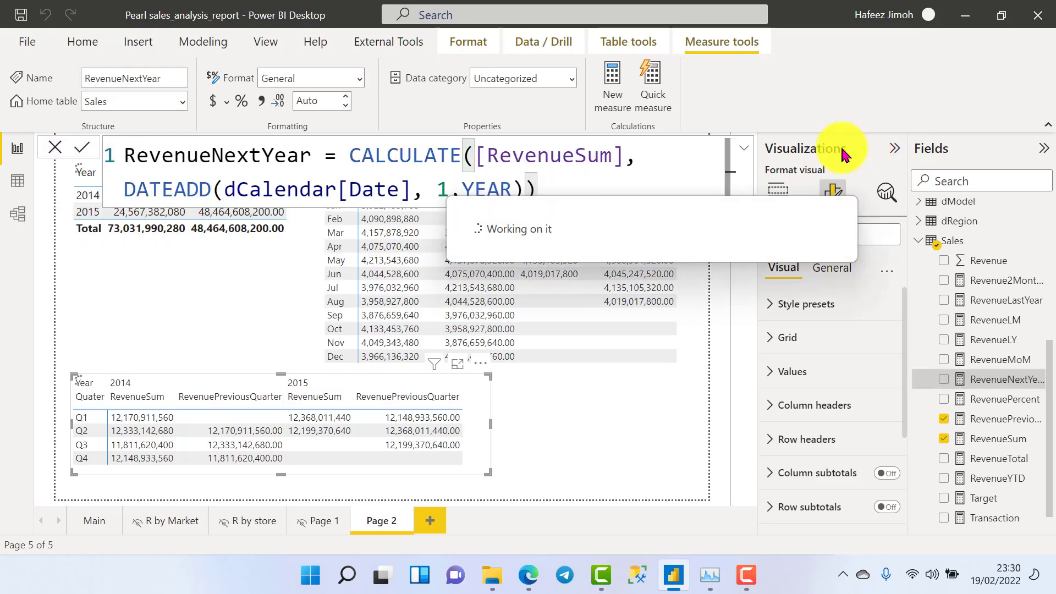
{"action": "left_click", "coordinate": [746, 150]}
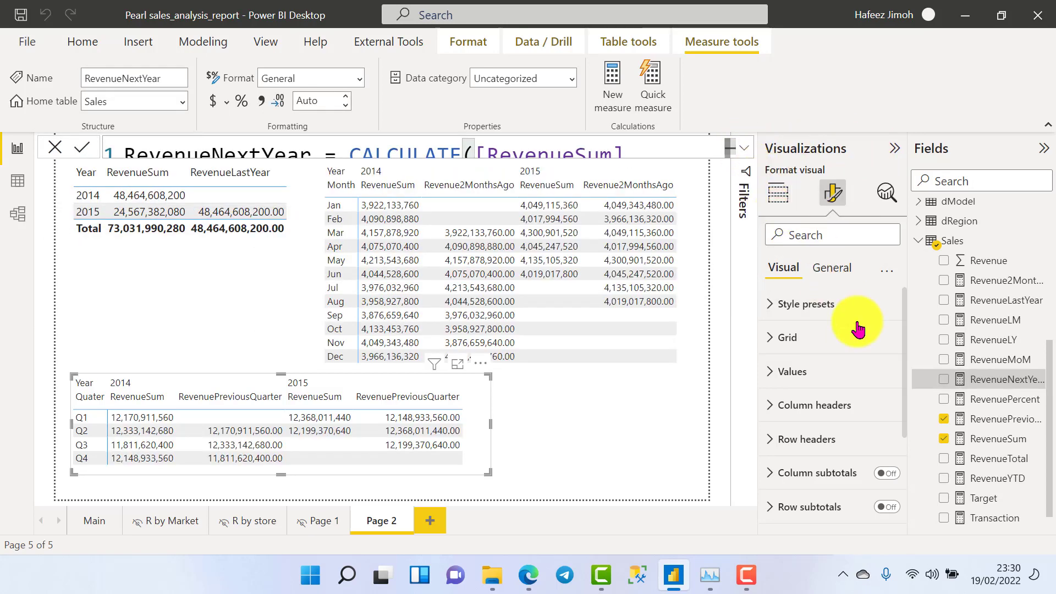
{"action": "left_click", "coordinate": [948, 386]}
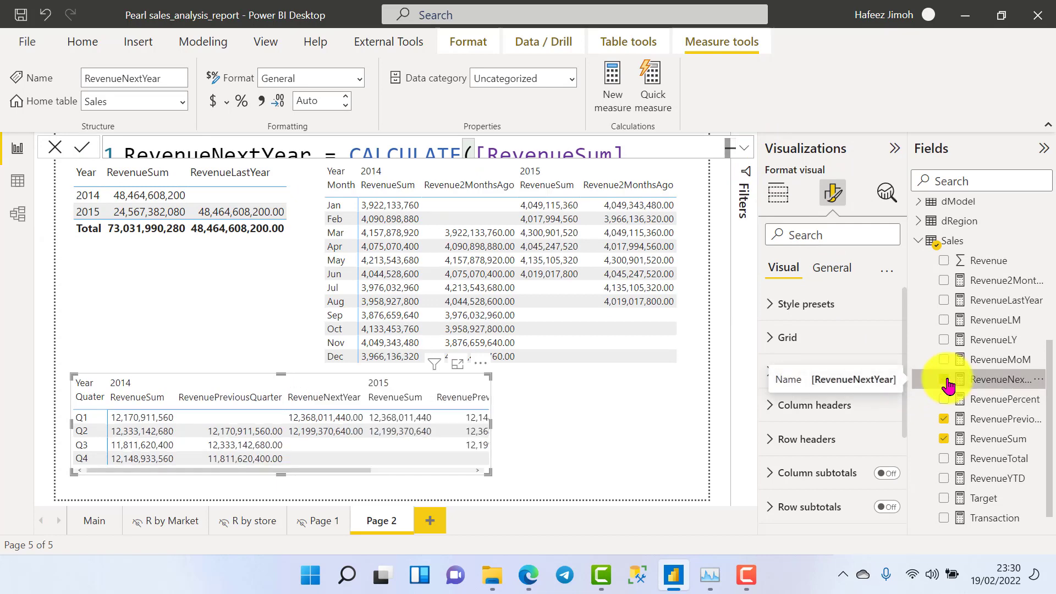
{"action": "left_click", "coordinate": [949, 386]}
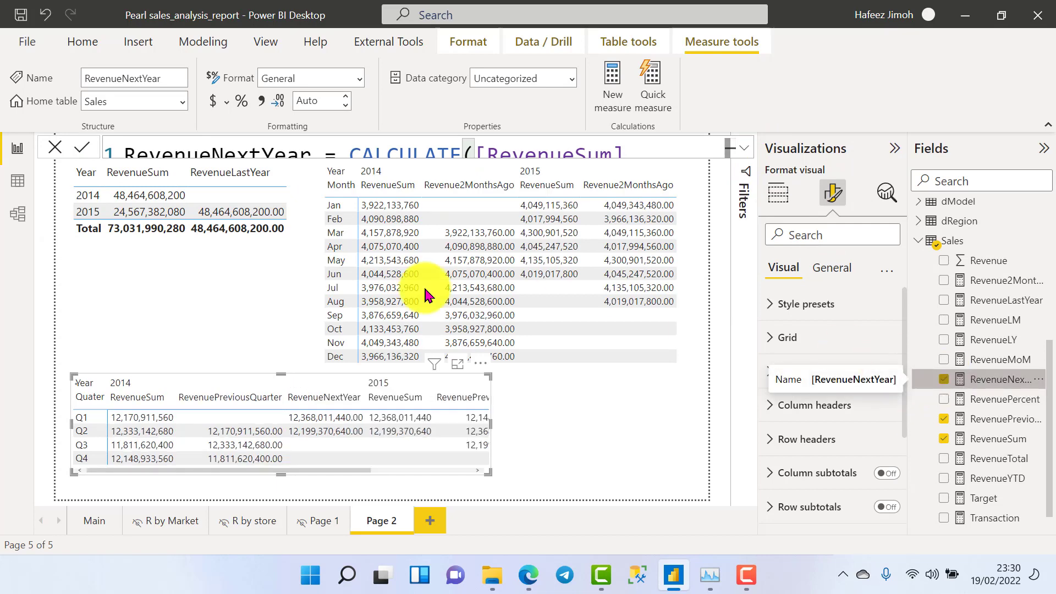
Widen the yearly revenue table, add the RevenueNextYear measure to it, and narrow the table back beside the monthly matrix.
{"action": "left_click", "coordinate": [255, 262]}
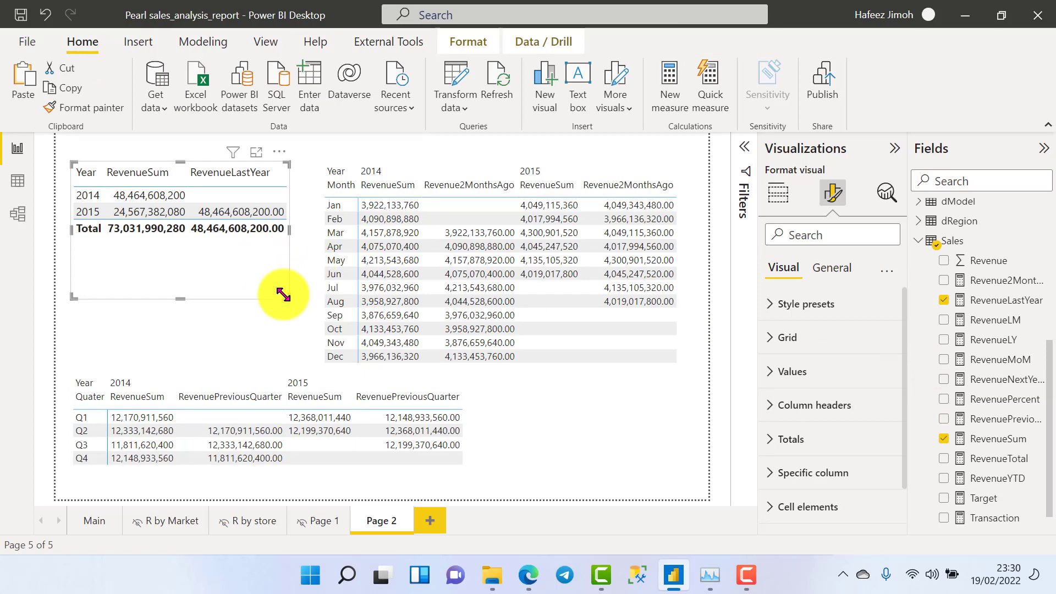
{"action": "left_click_drag", "start_coordinate": [286, 298], "coordinate": [520, 301]}
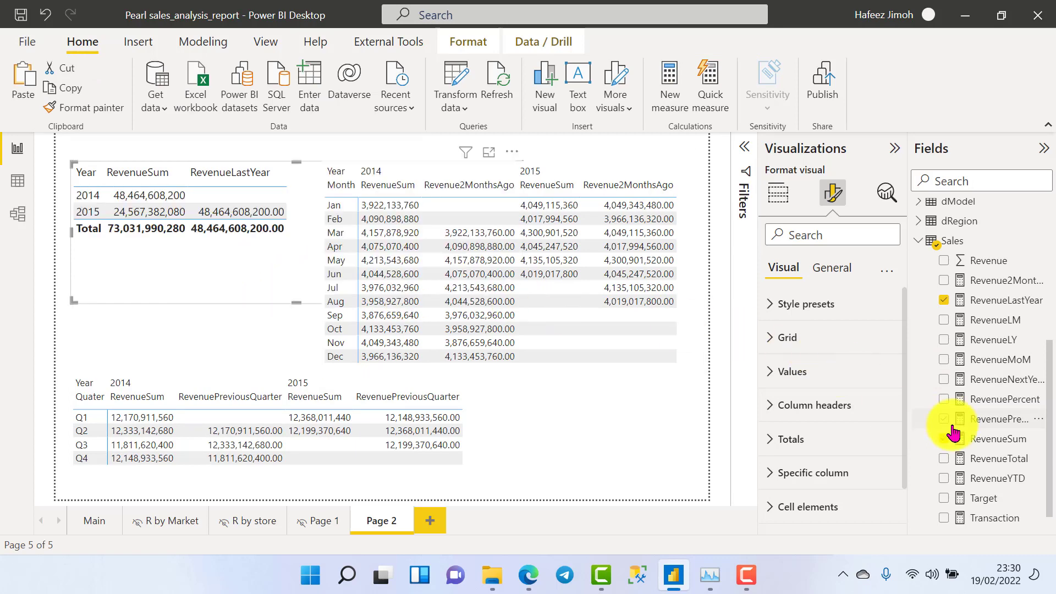
{"action": "left_click", "coordinate": [947, 385]}
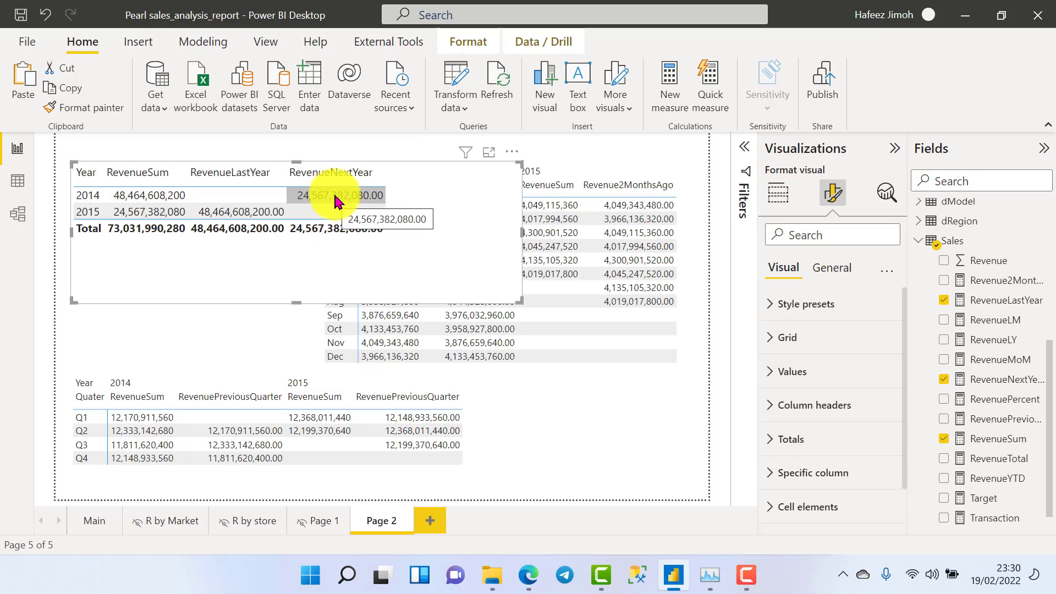
{"action": "left_click_drag", "start_coordinate": [521, 302], "coordinate": [282, 315]}
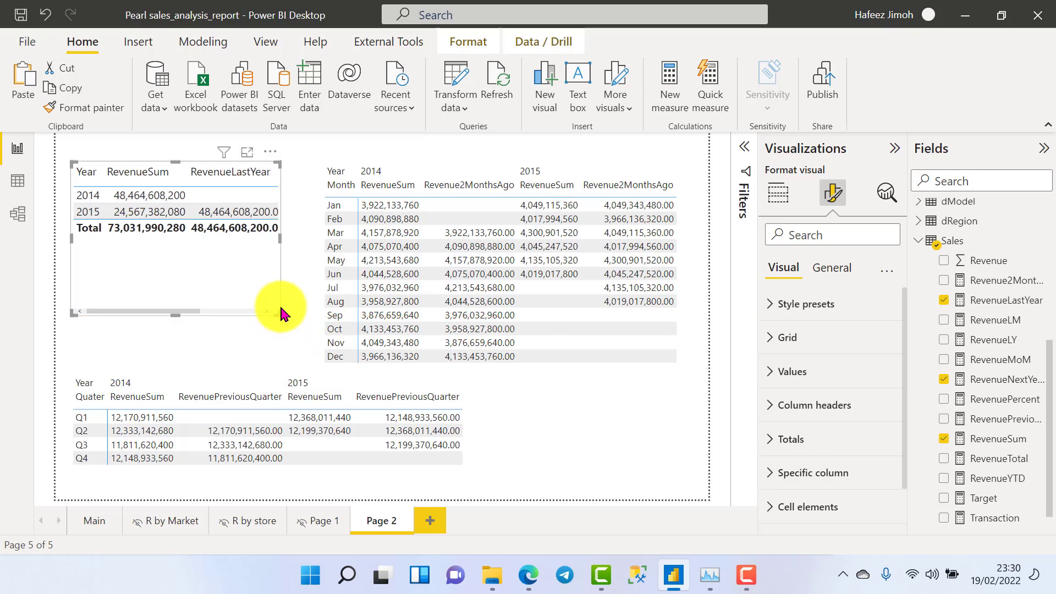